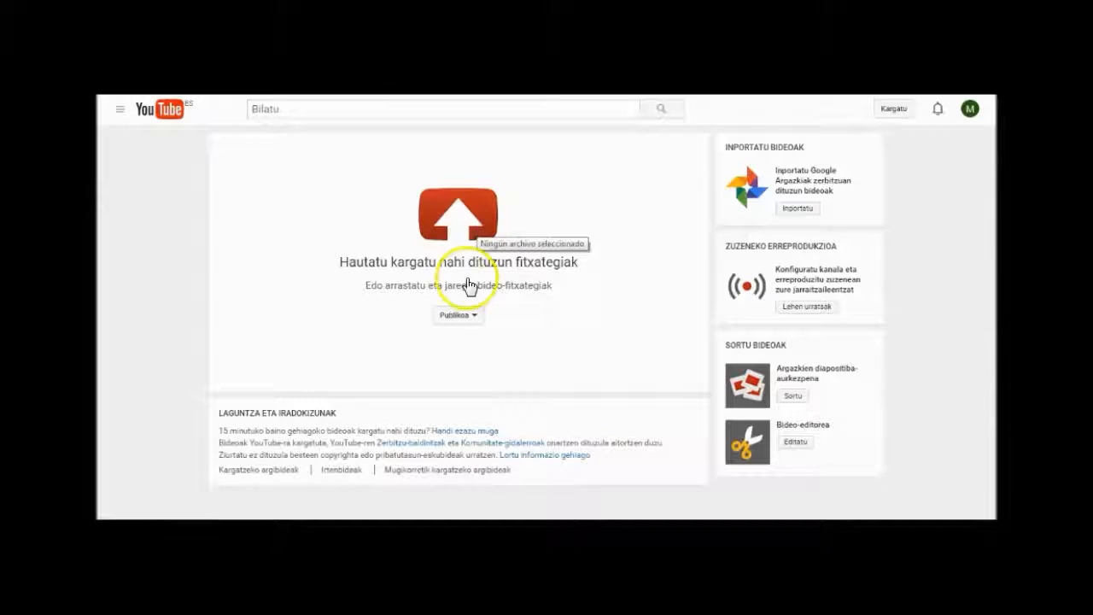
Step: Set the upload's visibility to Ikusgaitza and open the uploaded Prof Prest kareta video from its link
{"action": "left_click", "coordinate": [473, 318]}
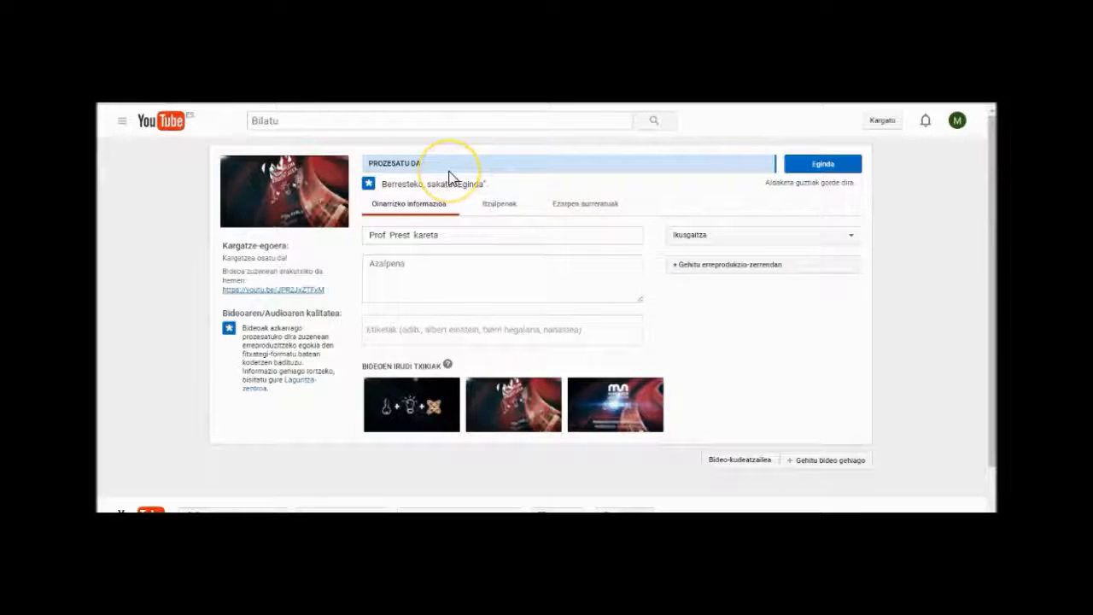
{"action": "left_click", "coordinate": [820, 169]}
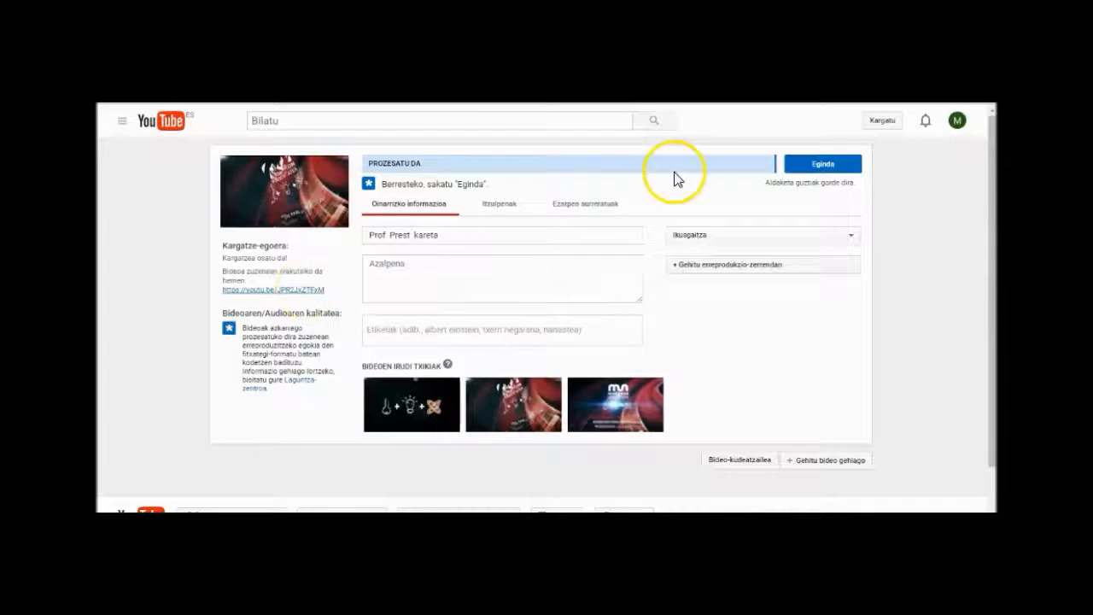
{"action": "left_click", "coordinate": [295, 296]}
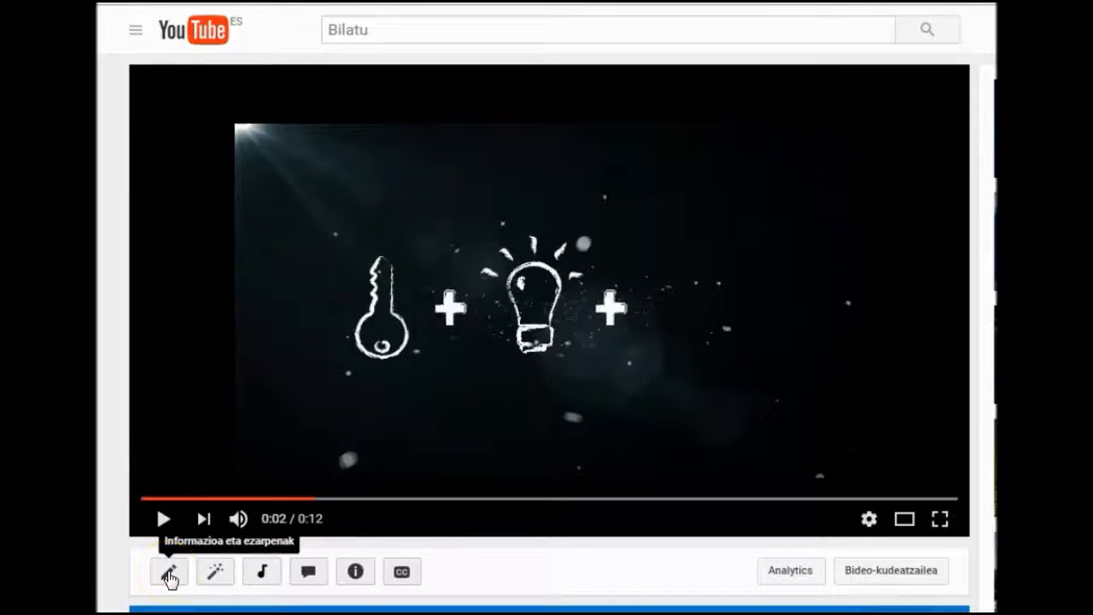
Step: Open the annotations (Oharrak) editor for the uploaded video
{"action": "left_click", "coordinate": [215, 578]}
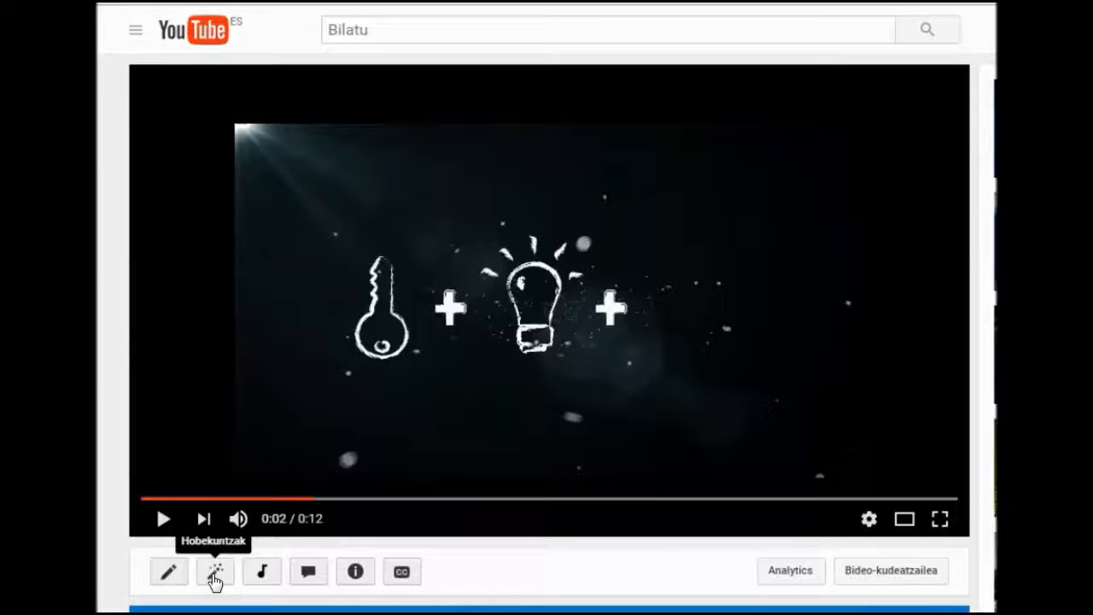
{"action": "left_click", "coordinate": [264, 576]}
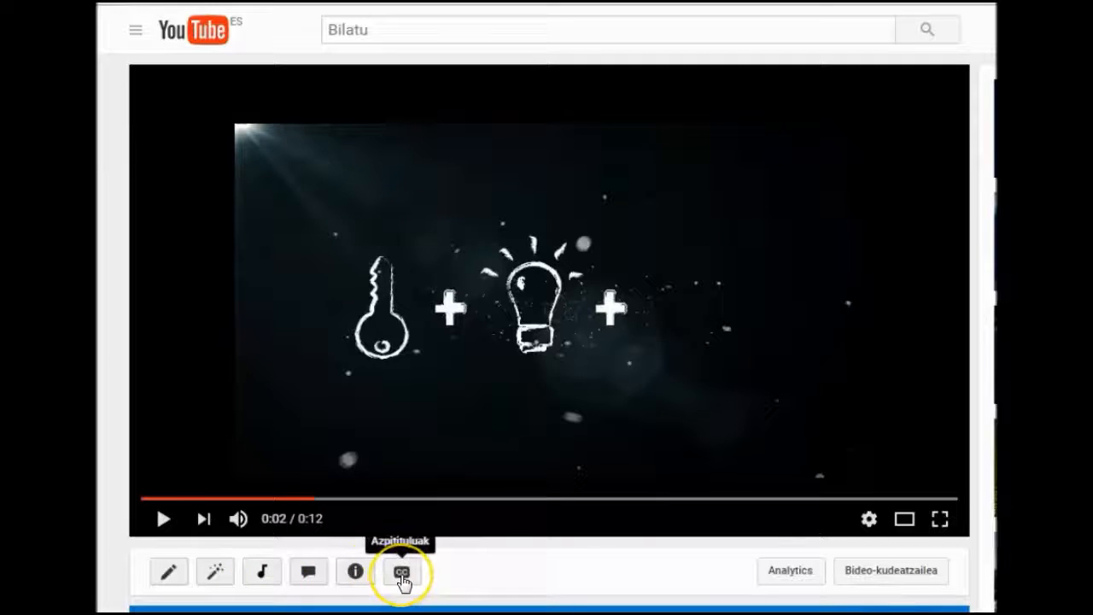
{"action": "left_click", "coordinate": [310, 574]}
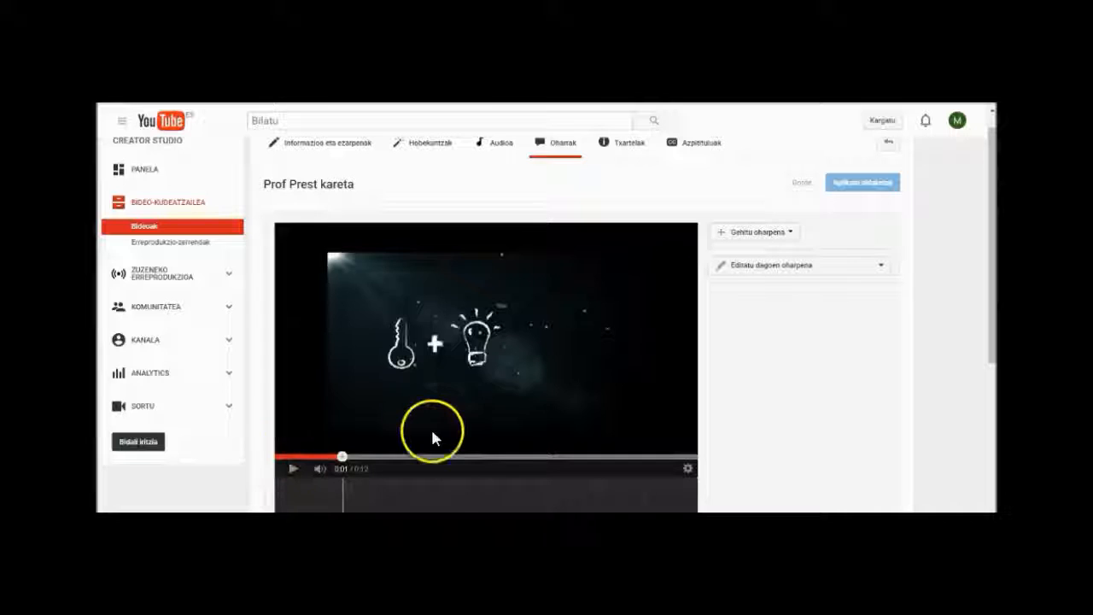
Step: Move the video's playhead to about 0:02 in the annotations editor
{"action": "left_click", "coordinate": [389, 451]}
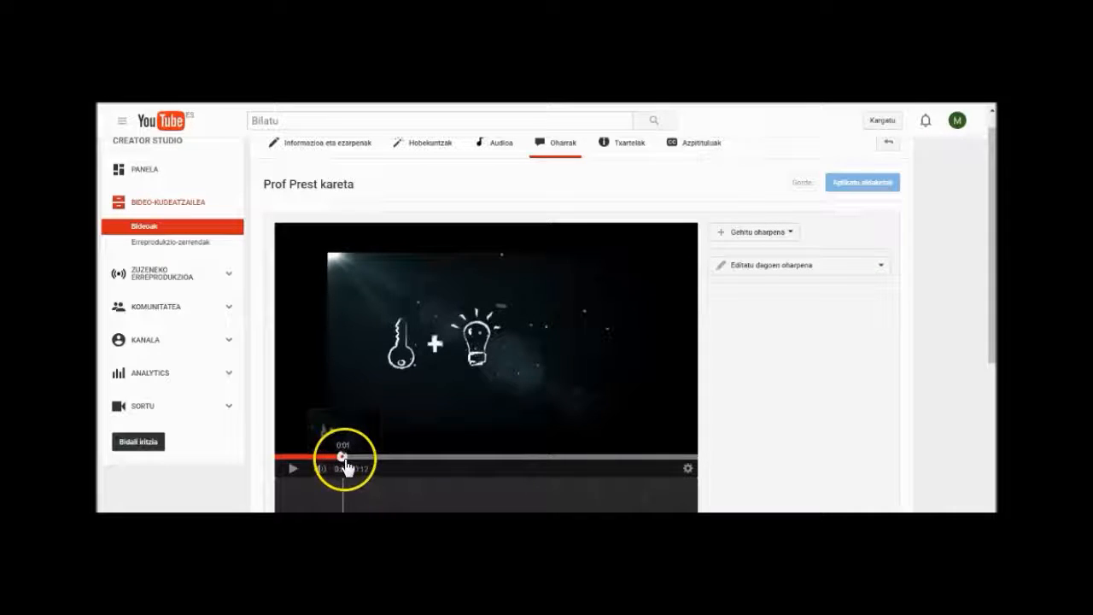
{"action": "left_click", "coordinate": [386, 453]}
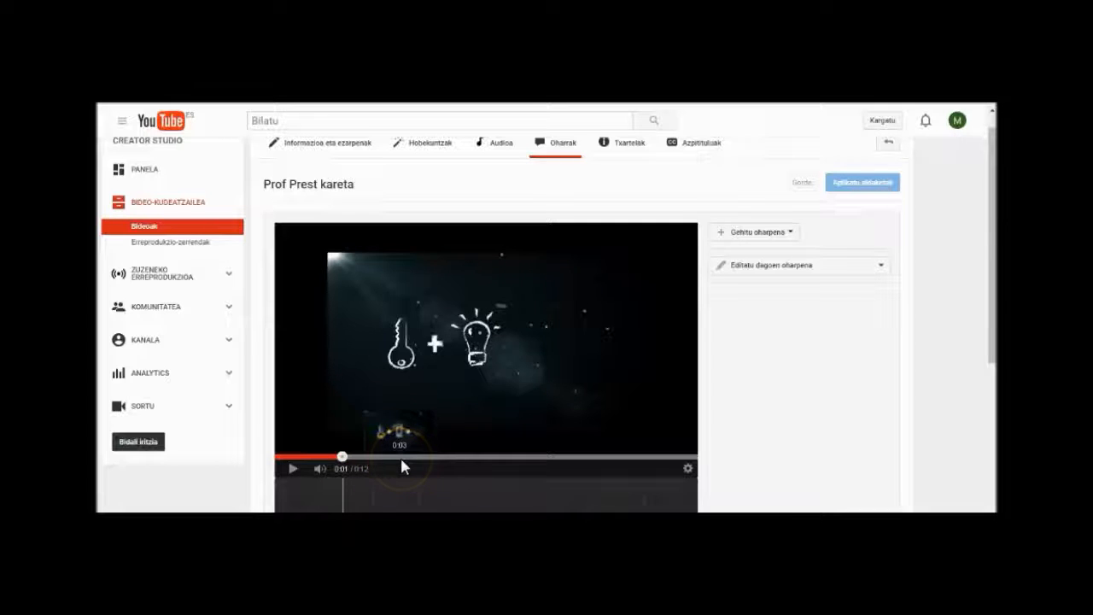
{"action": "left_click_drag", "start_coordinate": [327, 452], "coordinate": [360, 457]}
{"action": "left_click", "coordinate": [292, 469]}
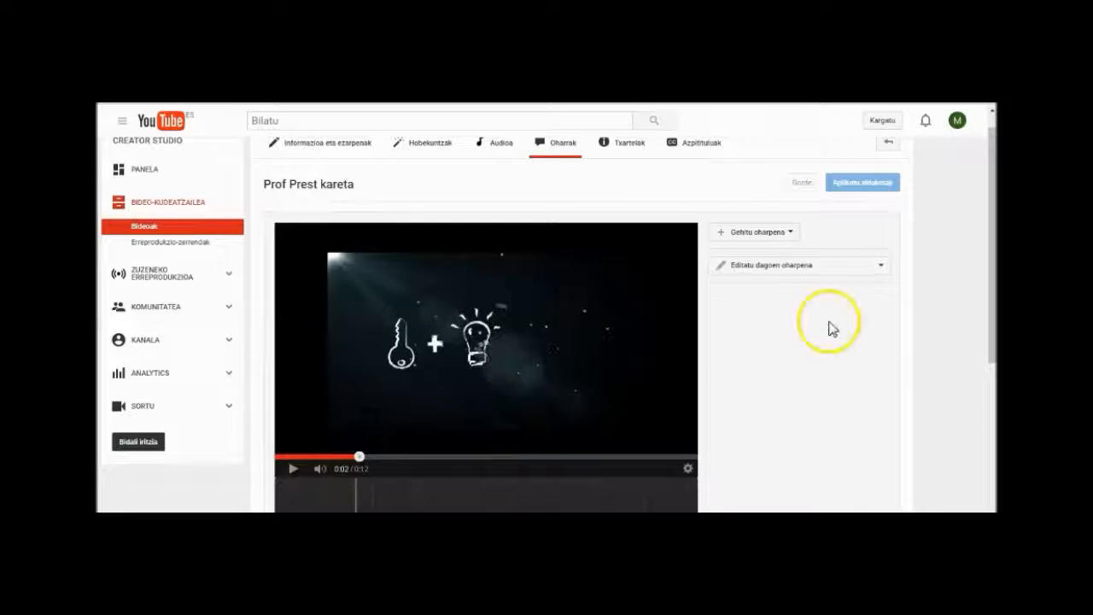
Step: Add a speech bubble annotation (Testu-globoa) reading "Guri buruz gehiago jakin nahi baduzu, klikatu hemen"
{"action": "left_click", "coordinate": [792, 236]}
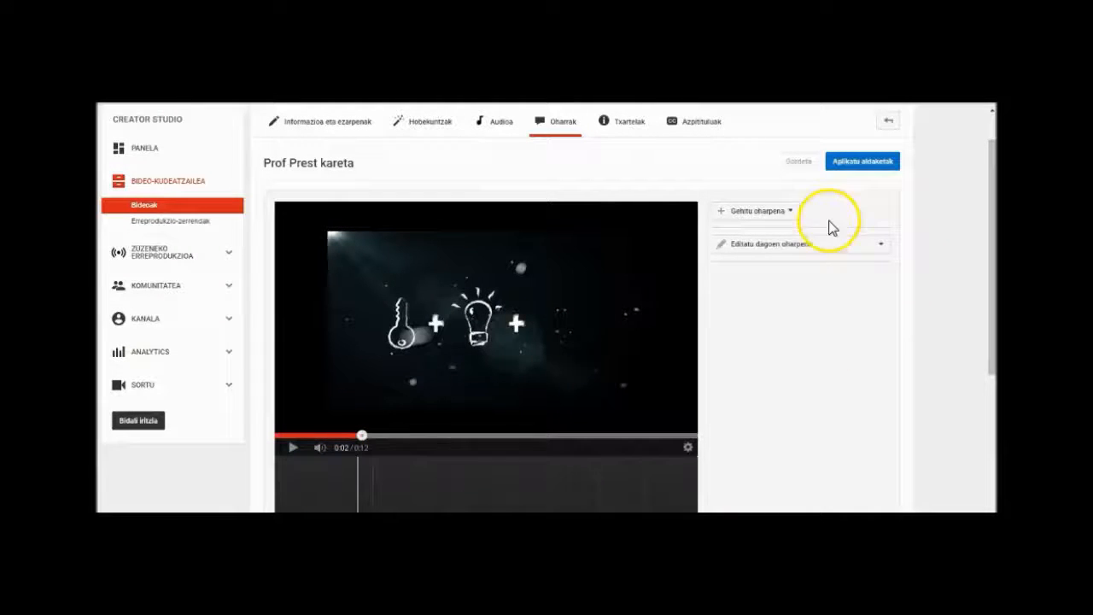
{"action": "left_click", "coordinate": [788, 211]}
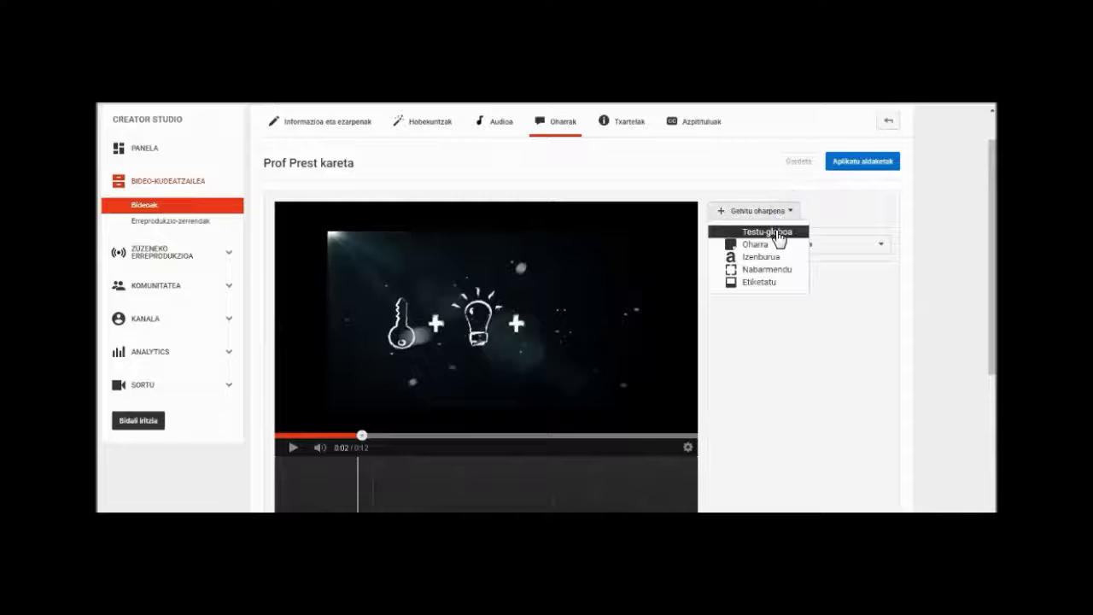
{"action": "left_click", "coordinate": [779, 238]}
{"action": "left_click", "coordinate": [738, 302]}
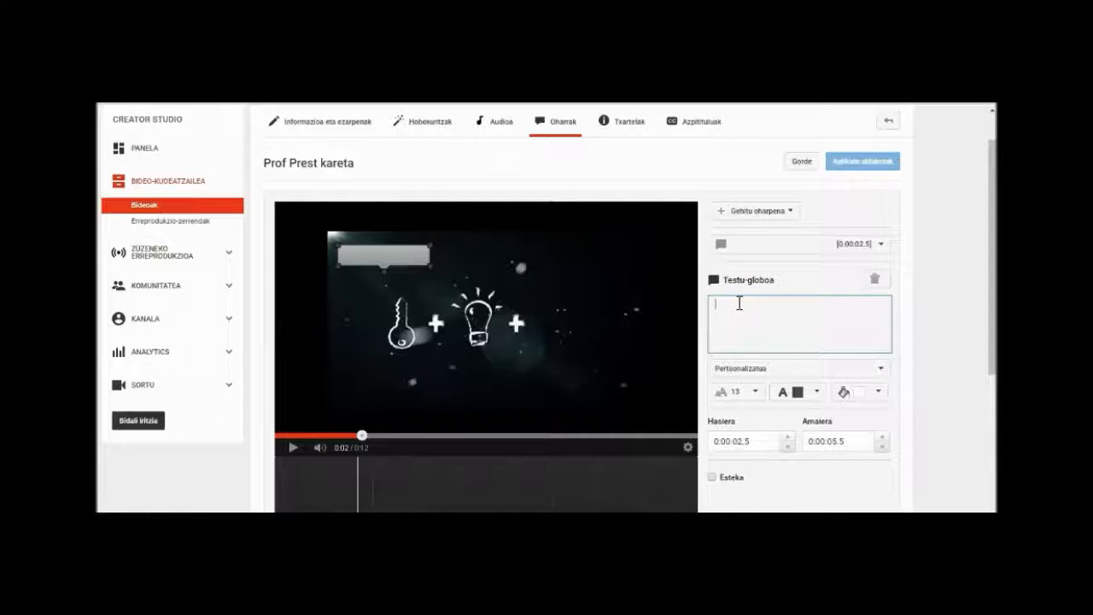
{"action": "type", "text": "Guri buruz gehiago jakin nahi baduzu, klikatu hemen"}
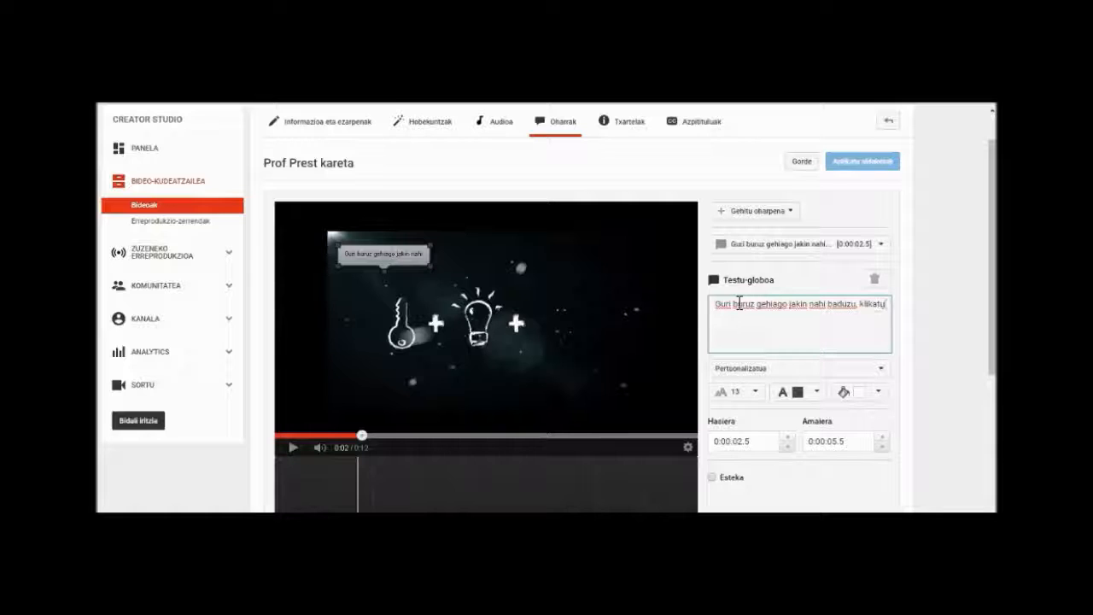
Step: Set the bubble's text size to 16 and its fill to light yellow, and enlarge it to fit the whole text
{"action": "left_click", "coordinate": [756, 393]}
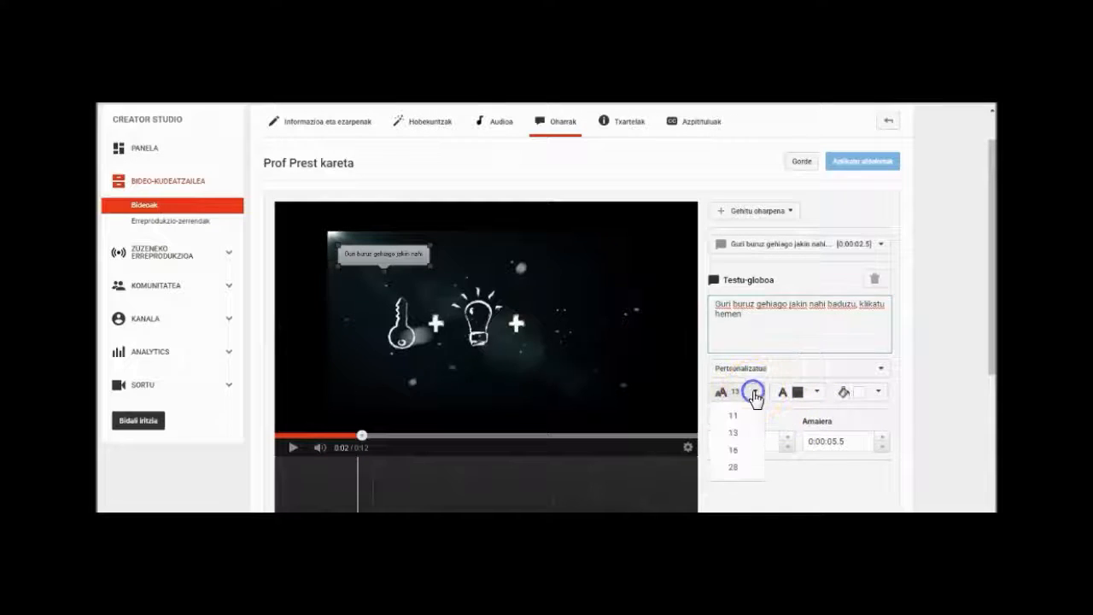
{"action": "left_click", "coordinate": [740, 446]}
{"action": "left_click", "coordinate": [816, 391]}
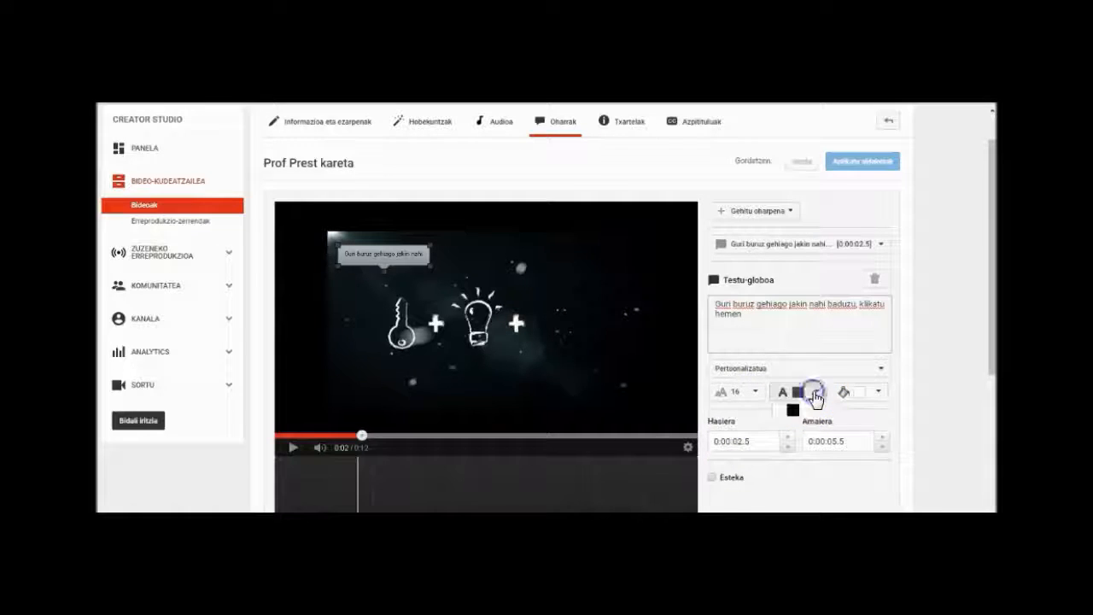
{"action": "left_click", "coordinate": [878, 392]}
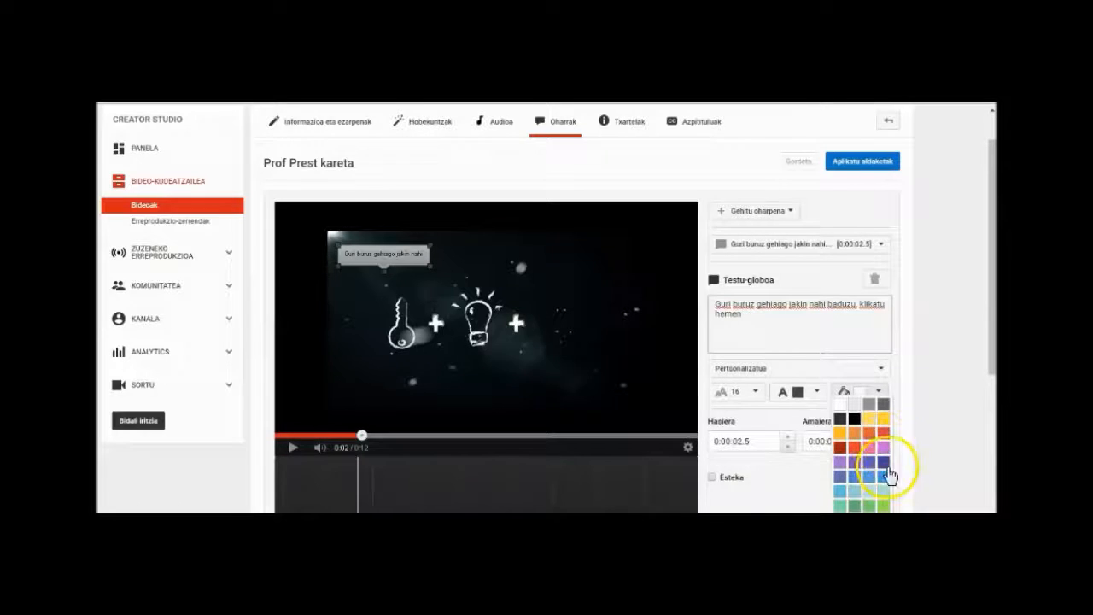
{"action": "left_click", "coordinate": [870, 418]}
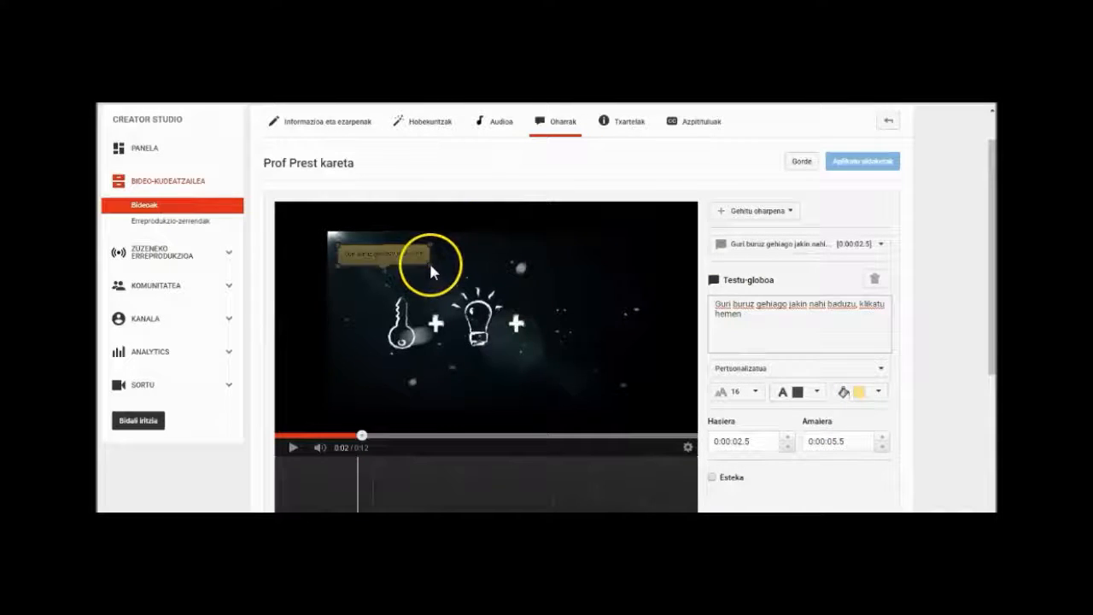
{"action": "left_click_drag", "start_coordinate": [429, 262], "coordinate": [493, 297]}
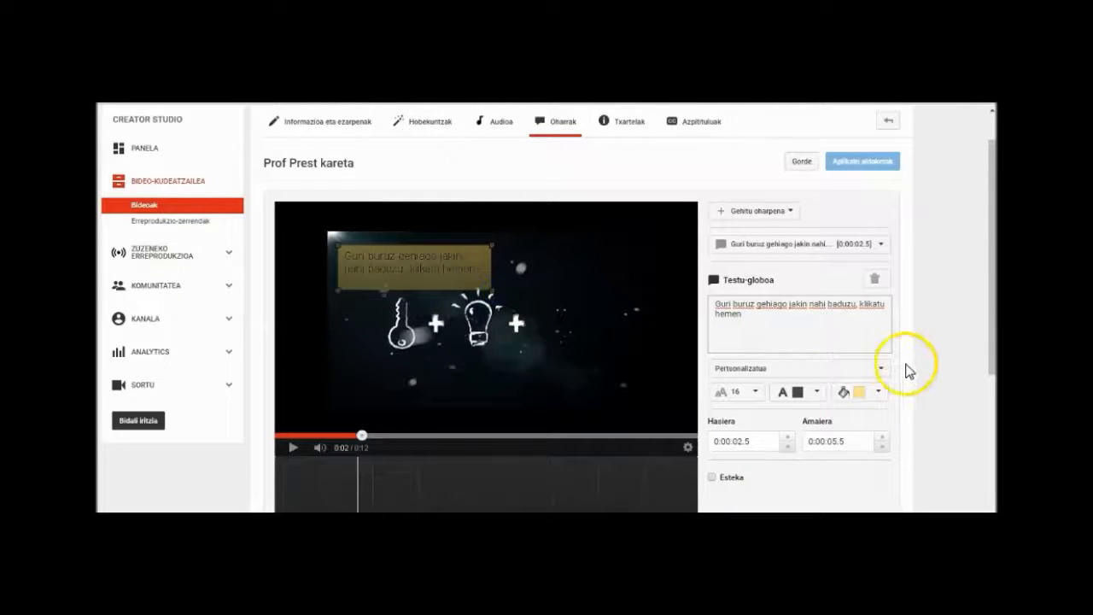
Step: Add a channel link (Kanala) to the bubble using the copied YouTube channel address, and make it open in a new window
{"action": "left_click_drag", "start_coordinate": [994, 295], "coordinate": [993, 320]}
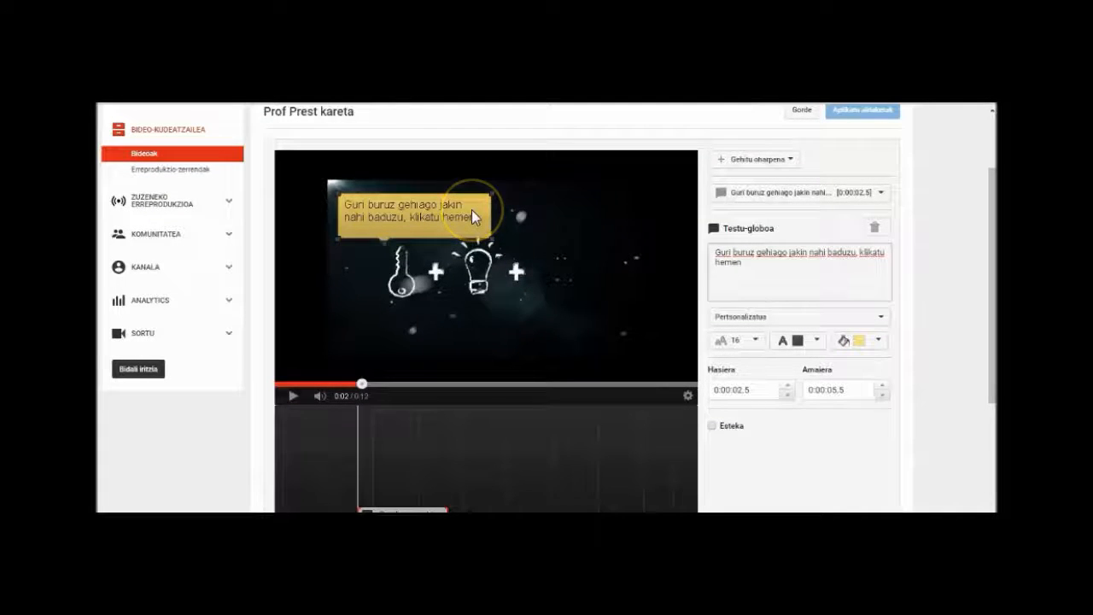
{"action": "left_click", "coordinate": [598, 471]}
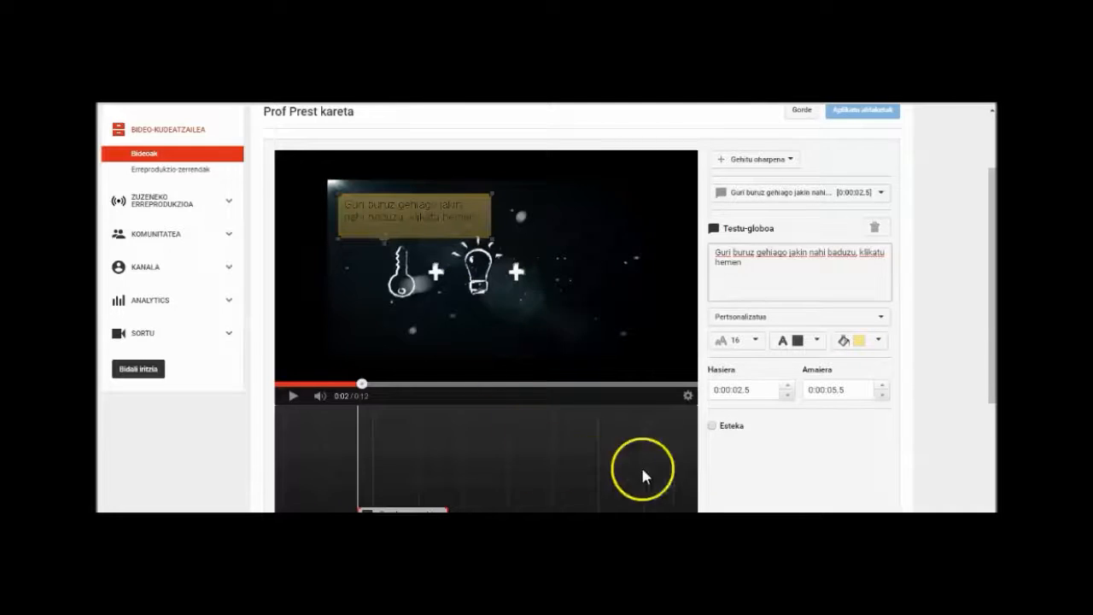
{"action": "left_click", "coordinate": [712, 427]}
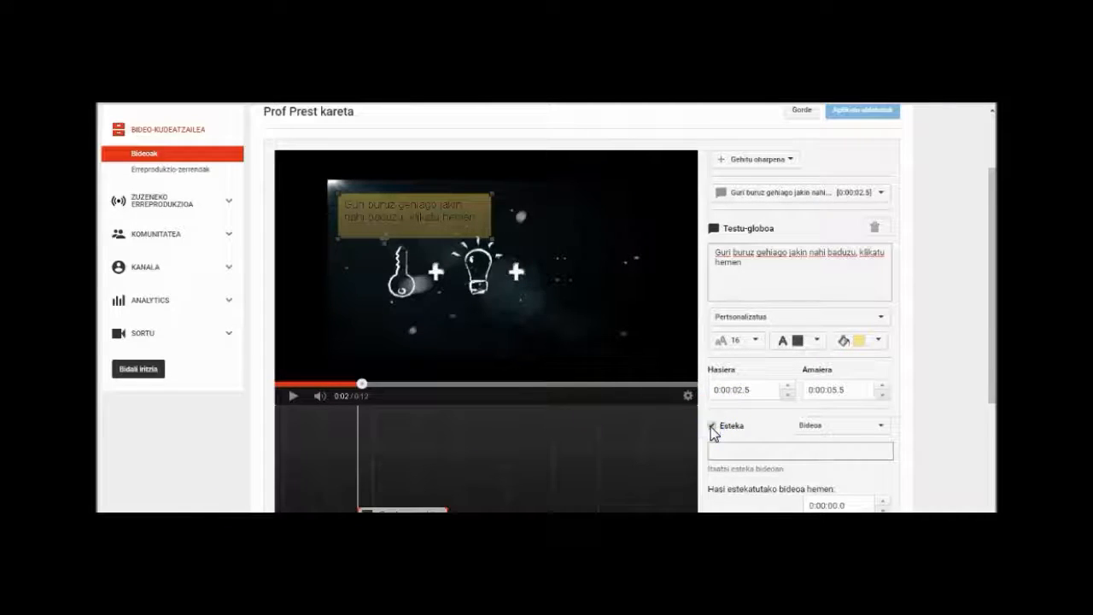
{"action": "left_click", "coordinate": [880, 427]}
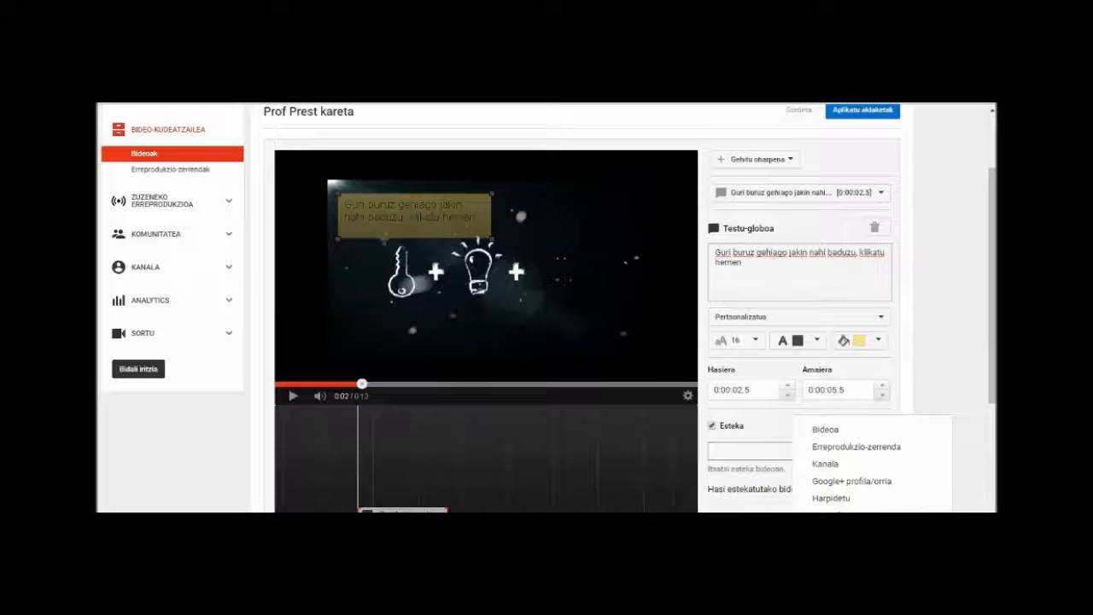
{"action": "left_click", "coordinate": [827, 465]}
{"action": "left_click", "coordinate": [798, 450]}
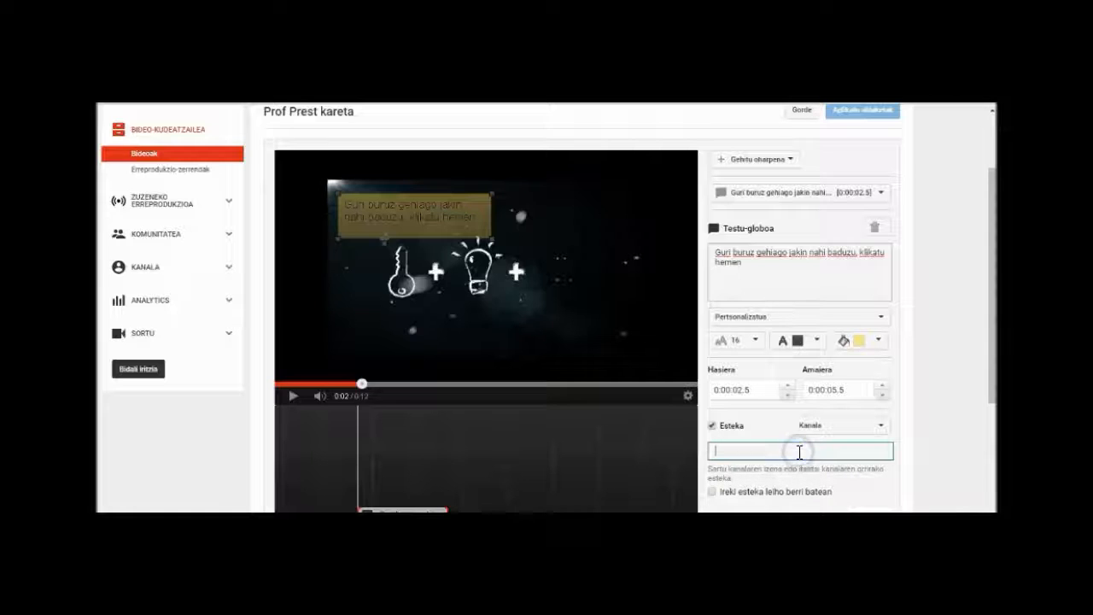
{"action": "type", "text": "https://www.youtube.com/user/mondragonuni"}
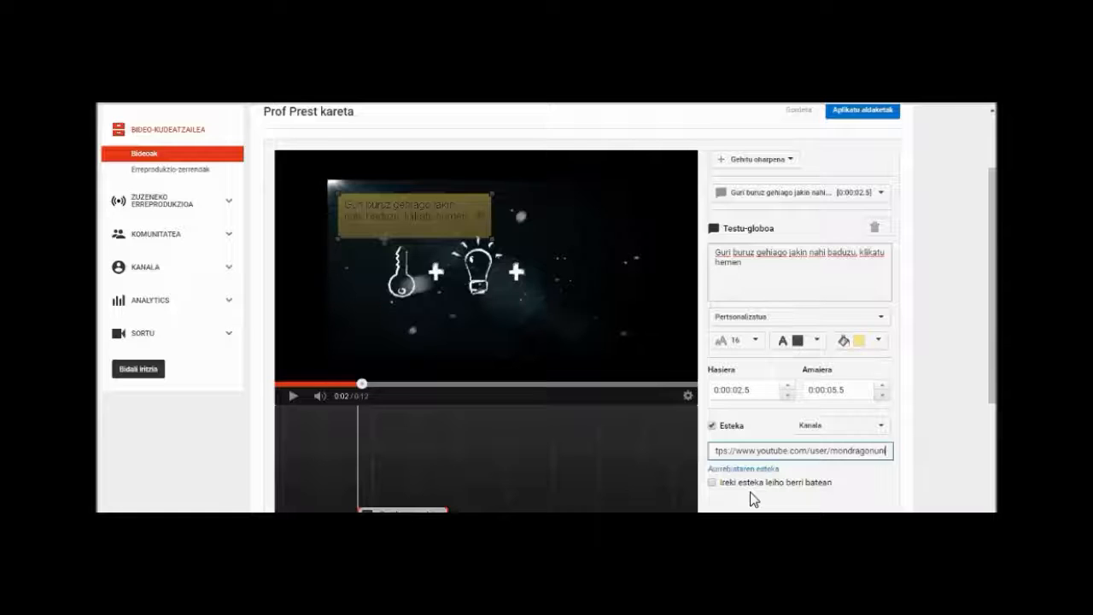
{"action": "left_click", "coordinate": [712, 483]}
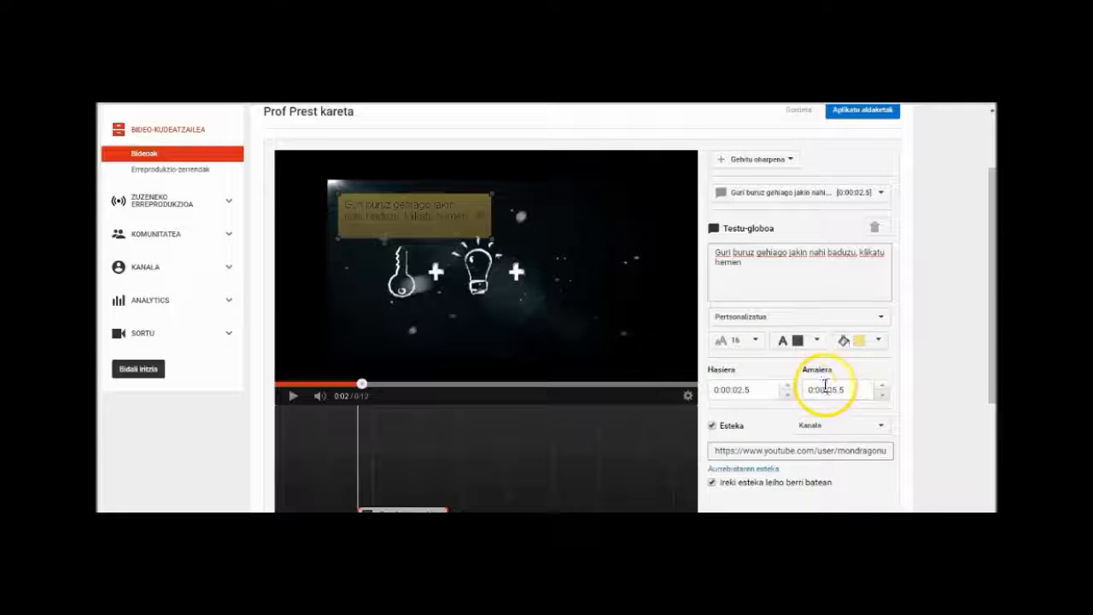
Step: Set the bubble's end time to 0:00:06.0 and apply the annotation changes to the video
{"action": "left_click", "coordinate": [880, 387]}
{"action": "left_click", "coordinate": [880, 387]}
{"action": "left_click", "coordinate": [881, 387]}
{"action": "left_click", "coordinate": [881, 387]}
{"action": "left_click", "coordinate": [881, 386]}
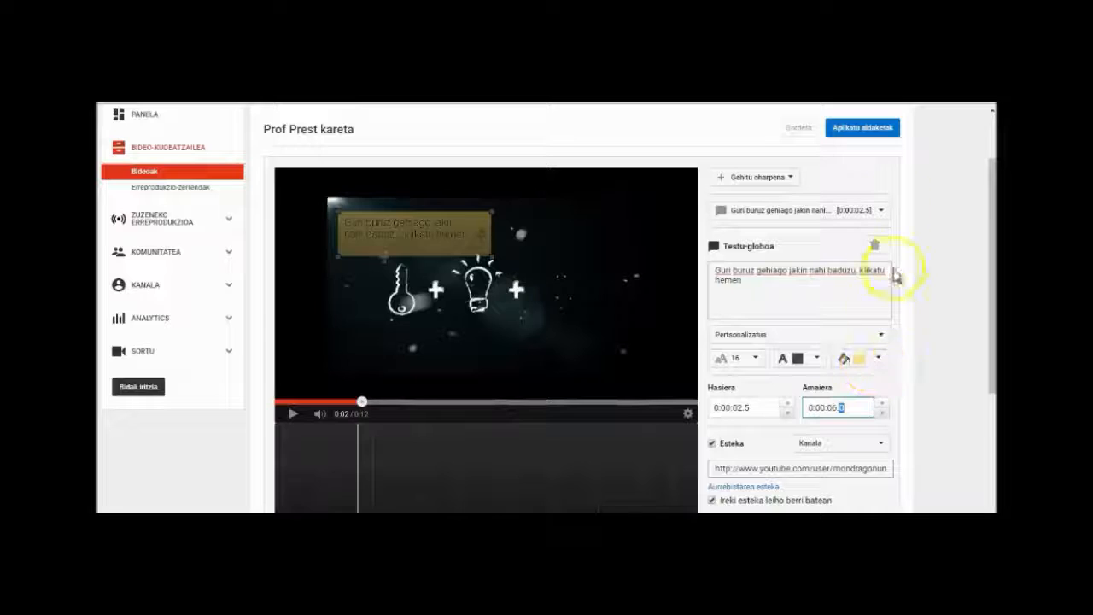
{"action": "left_click", "coordinate": [855, 129]}
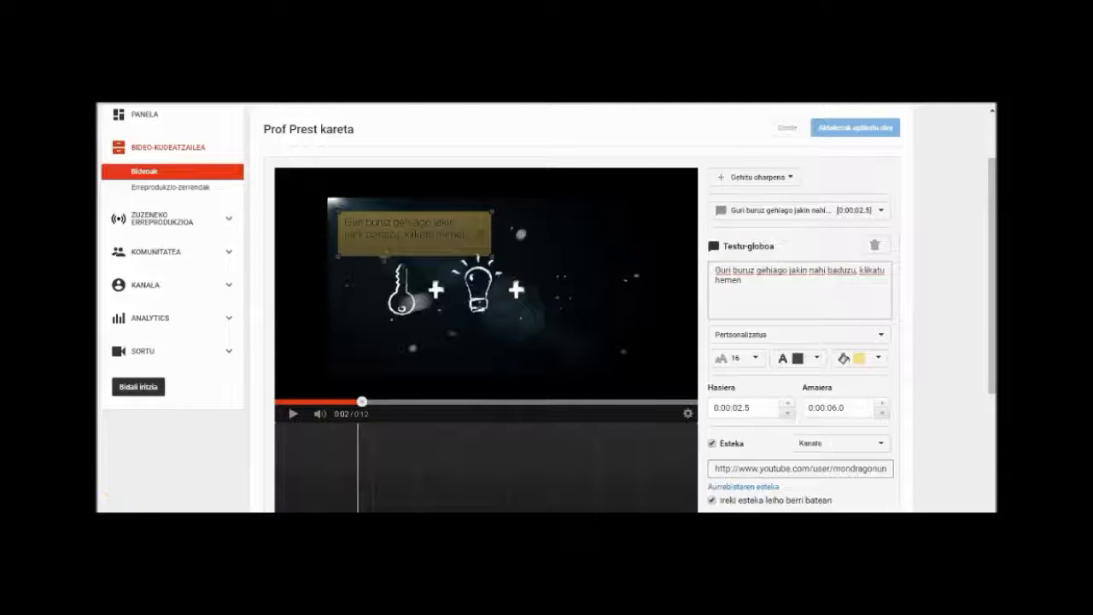
Step: Add a note annotation (Oharra) reading "Arretaz ikusi pasarte hau!"
{"action": "scroll", "coordinate": [806, 315], "scroll_direction": "up", "scroll_amount": 1}
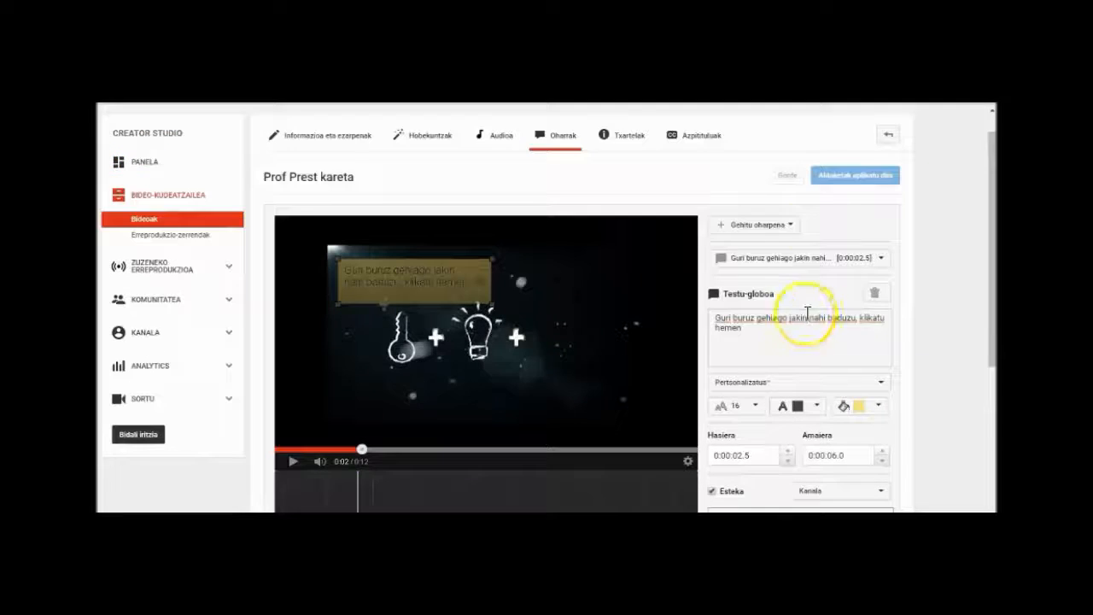
{"action": "left_click", "coordinate": [793, 226]}
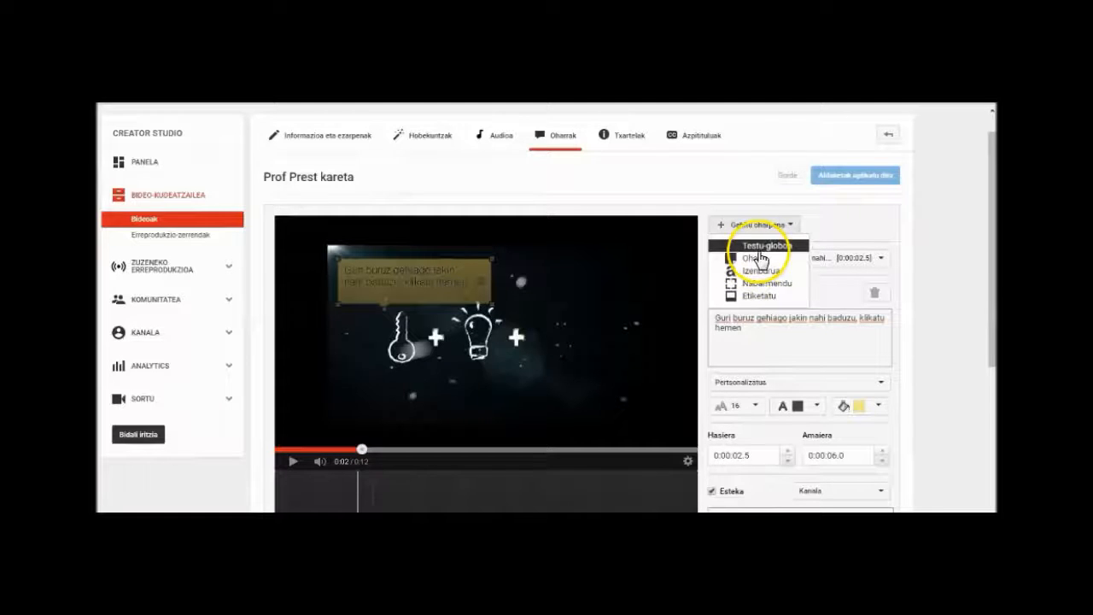
{"action": "left_click", "coordinate": [760, 259]}
{"action": "left_click", "coordinate": [739, 329]}
{"action": "left_click", "coordinate": [737, 328]}
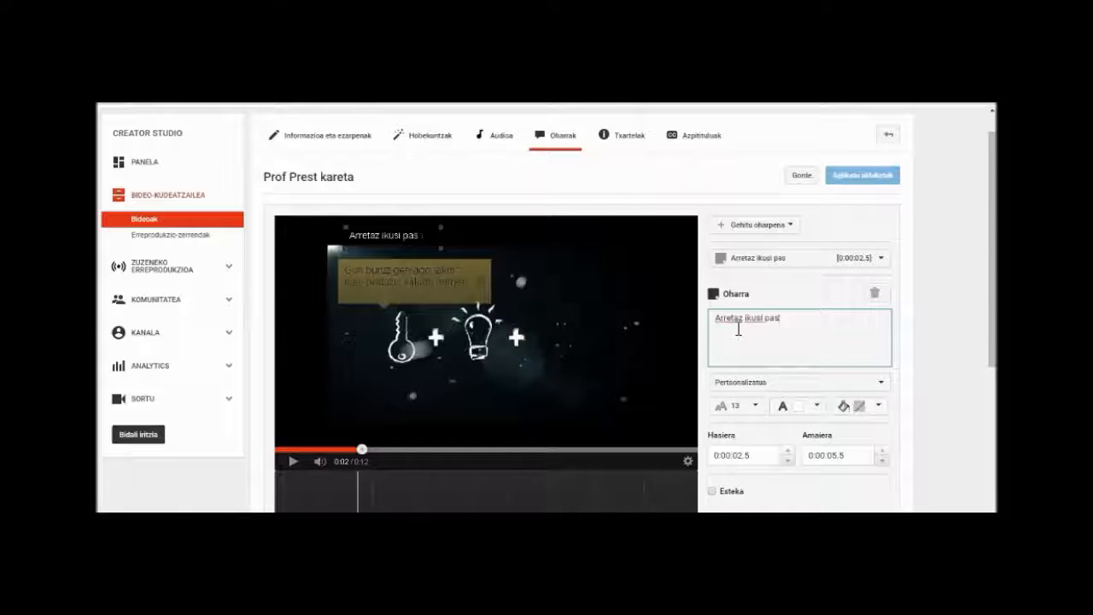
{"action": "left_click", "coordinate": [752, 405]}
{"action": "left_click", "coordinate": [815, 321]}
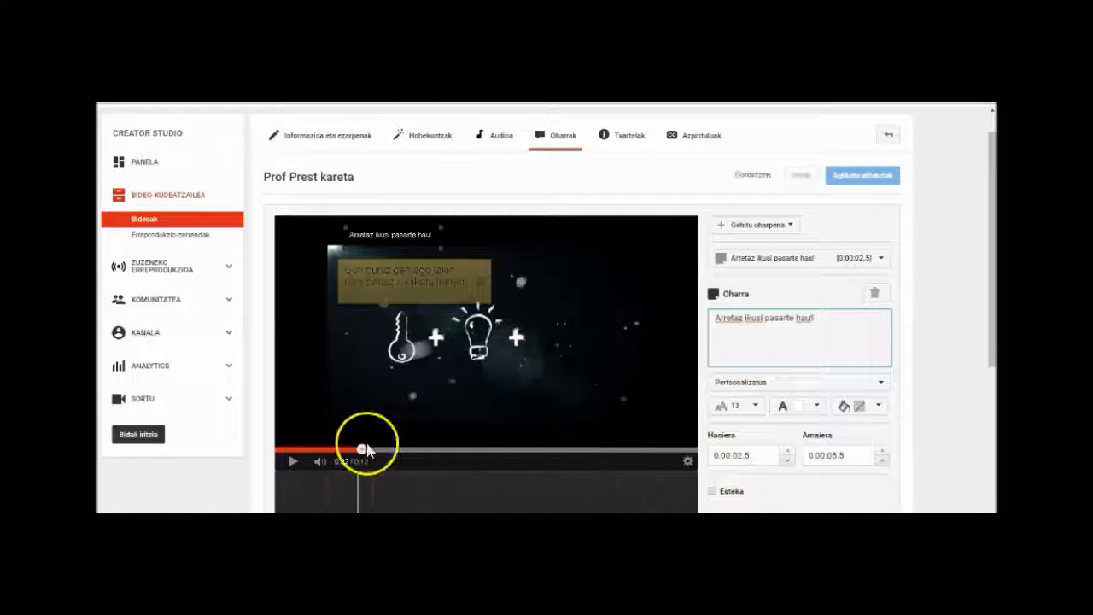
Step: Move the playhead to 0:05 and set the note's background fill to white
{"action": "left_click_drag", "start_coordinate": [364, 451], "coordinate": [470, 453]}
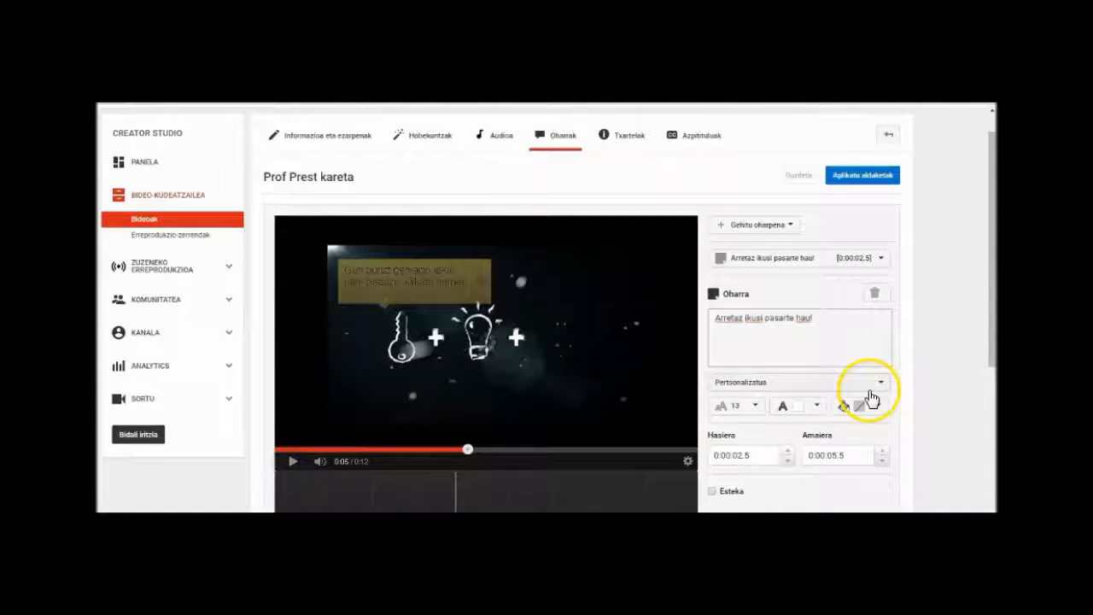
{"action": "left_click_drag", "start_coordinate": [988, 337], "coordinate": [988, 389]}
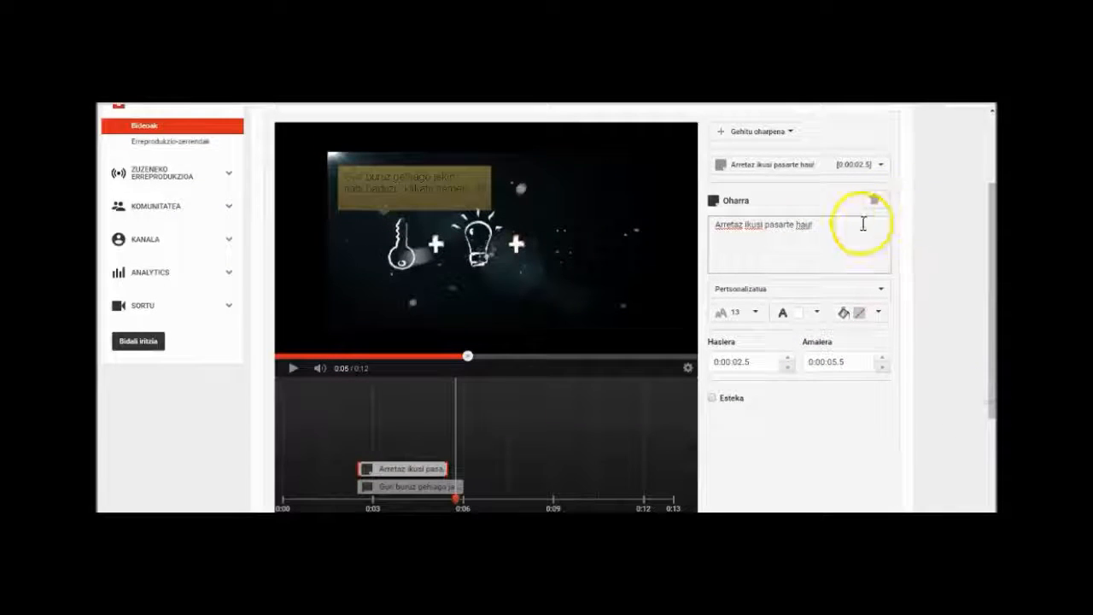
{"action": "left_click", "coordinate": [878, 311]}
{"action": "left_click", "coordinate": [839, 335]}
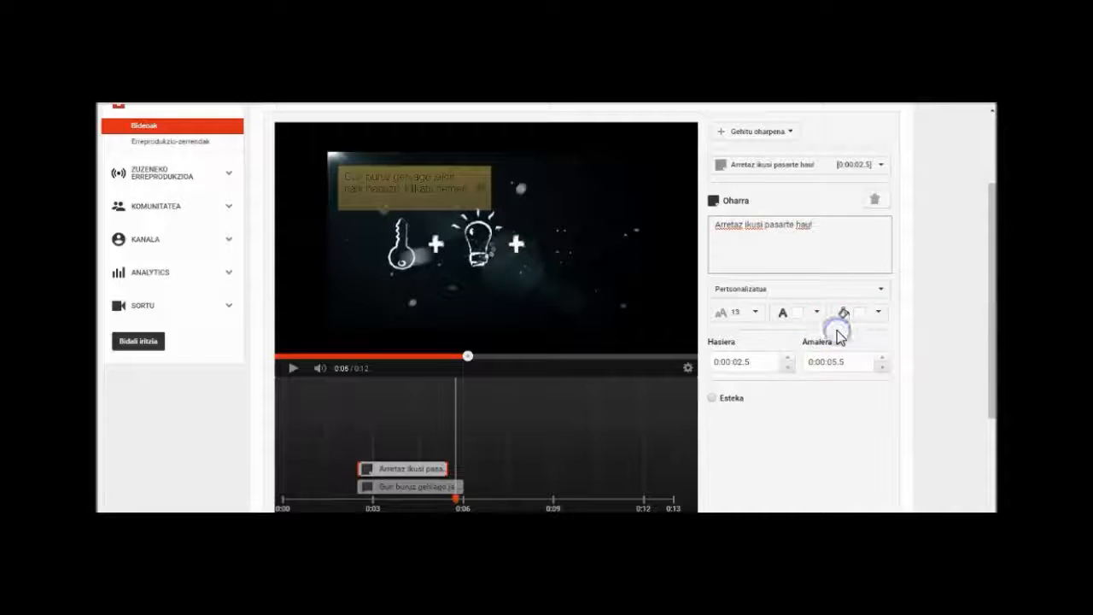
{"action": "left_click", "coordinate": [815, 224]}
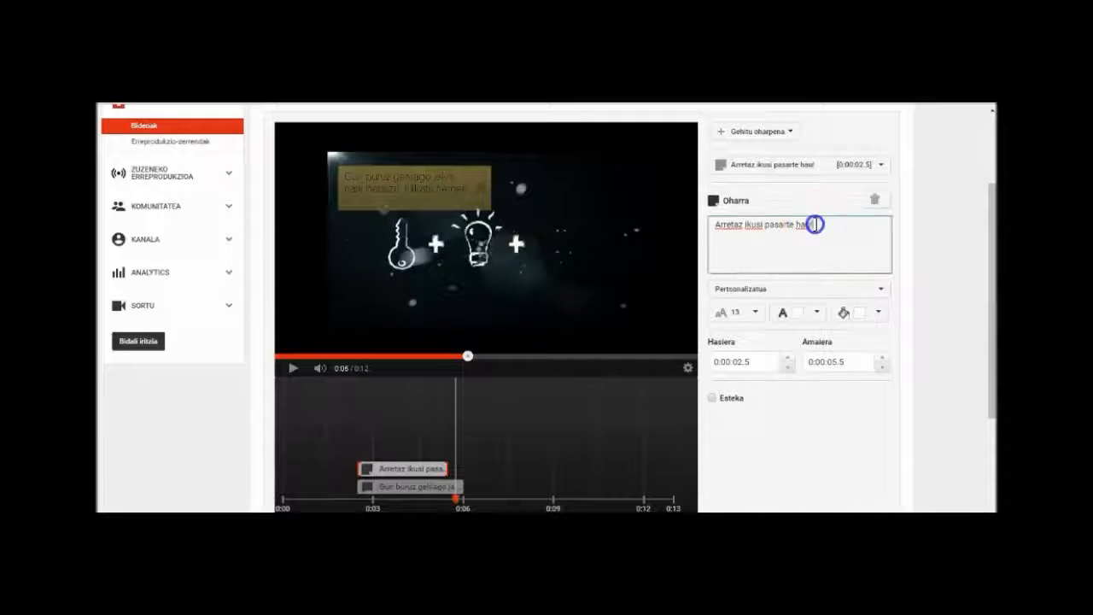
Step: Set the note's start time to 0:00:08.5 and end time to 0:00:12.5, and apply the annotation changes to the video
{"action": "left_click", "coordinate": [817, 313]}
{"action": "left_click", "coordinate": [780, 331]}
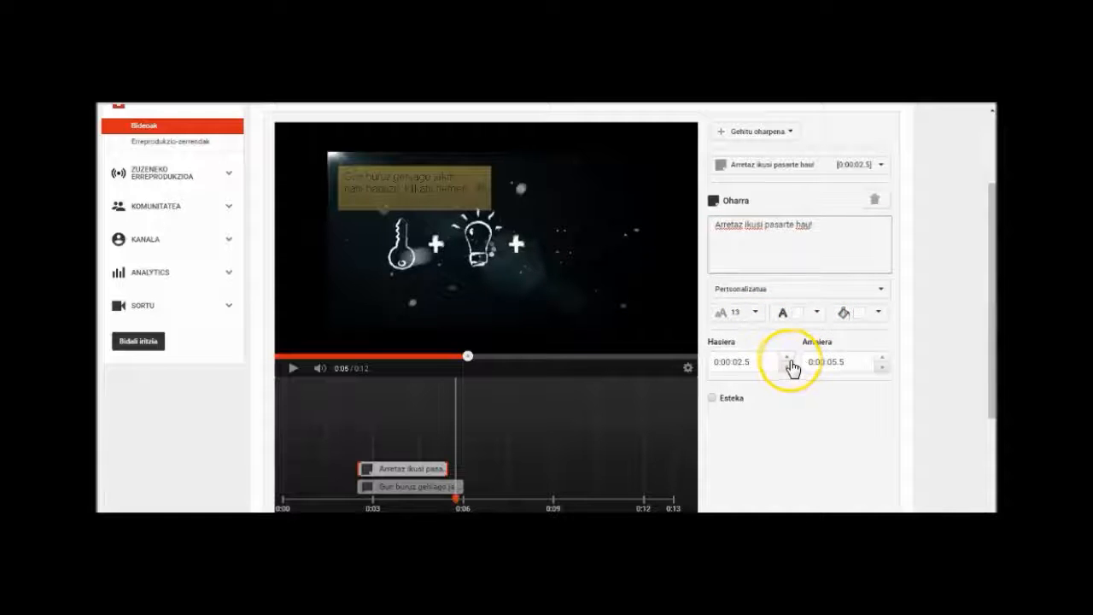
{"action": "left_click", "coordinate": [740, 363]}
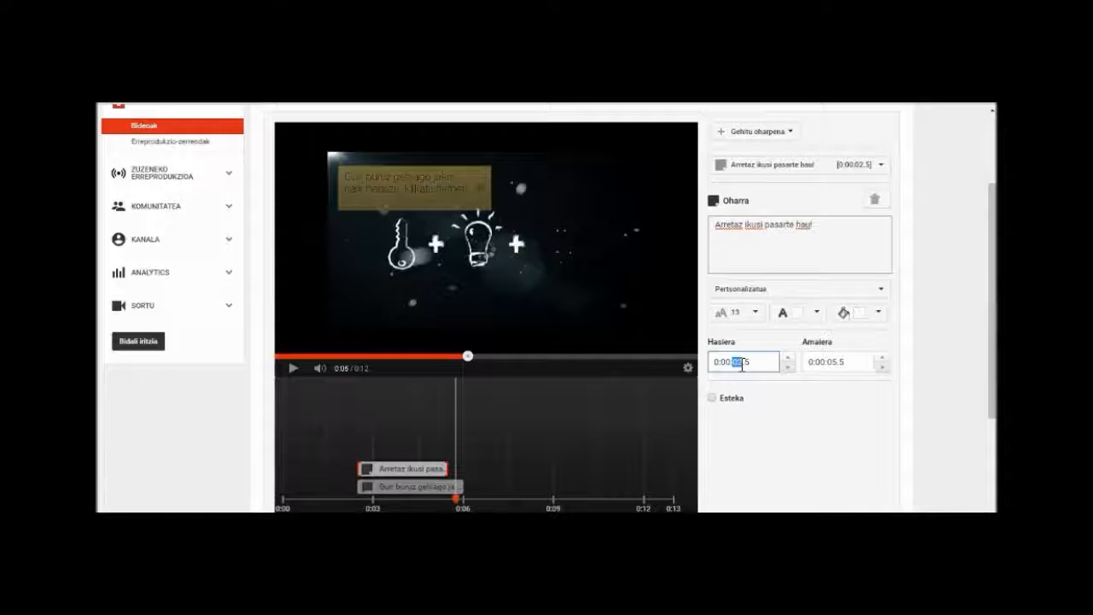
{"action": "type", "text": "08"}
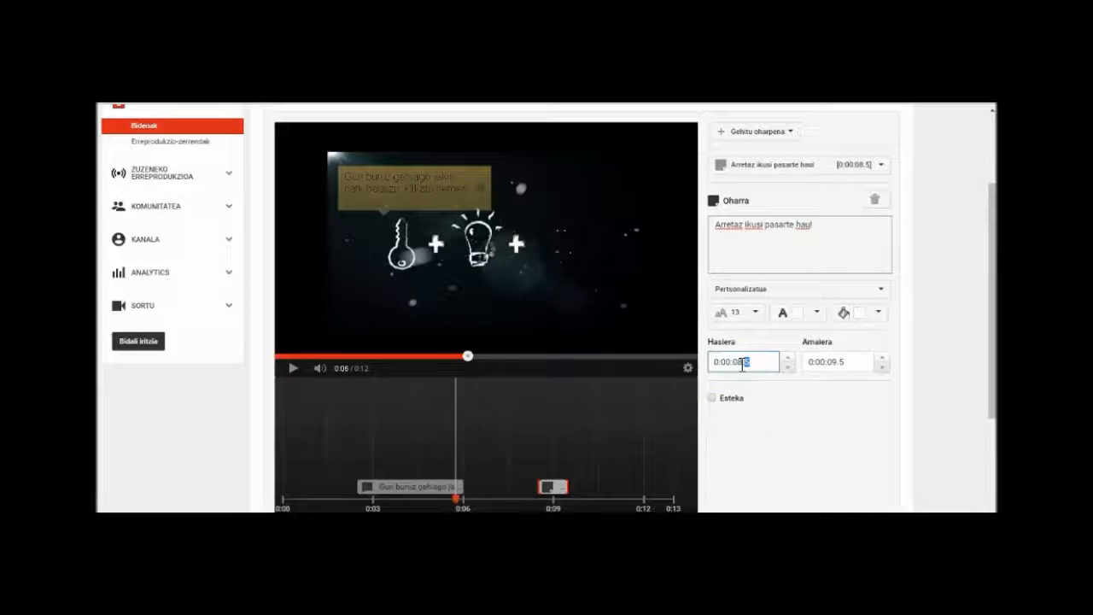
{"action": "left_click", "coordinate": [835, 363]}
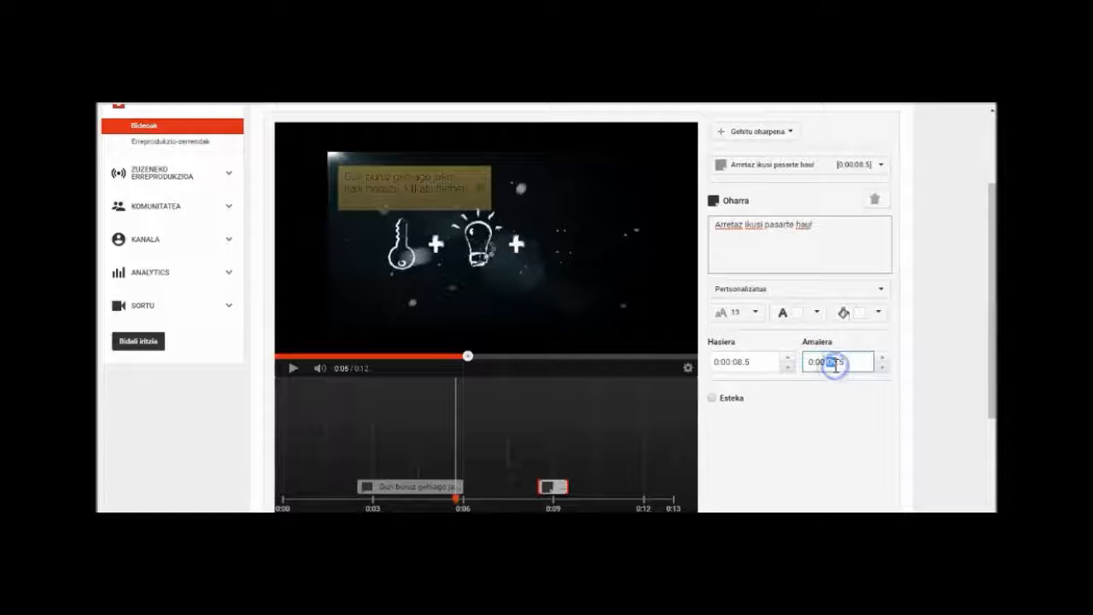
{"action": "type", "text": "2"}
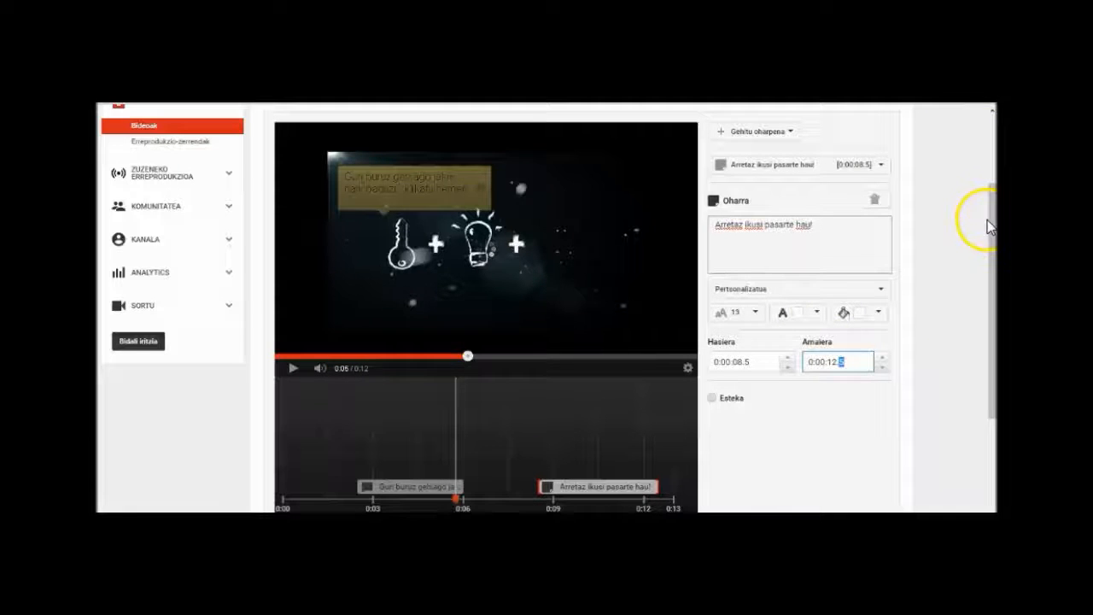
{"action": "left_click_drag", "start_coordinate": [987, 218], "coordinate": [987, 175]}
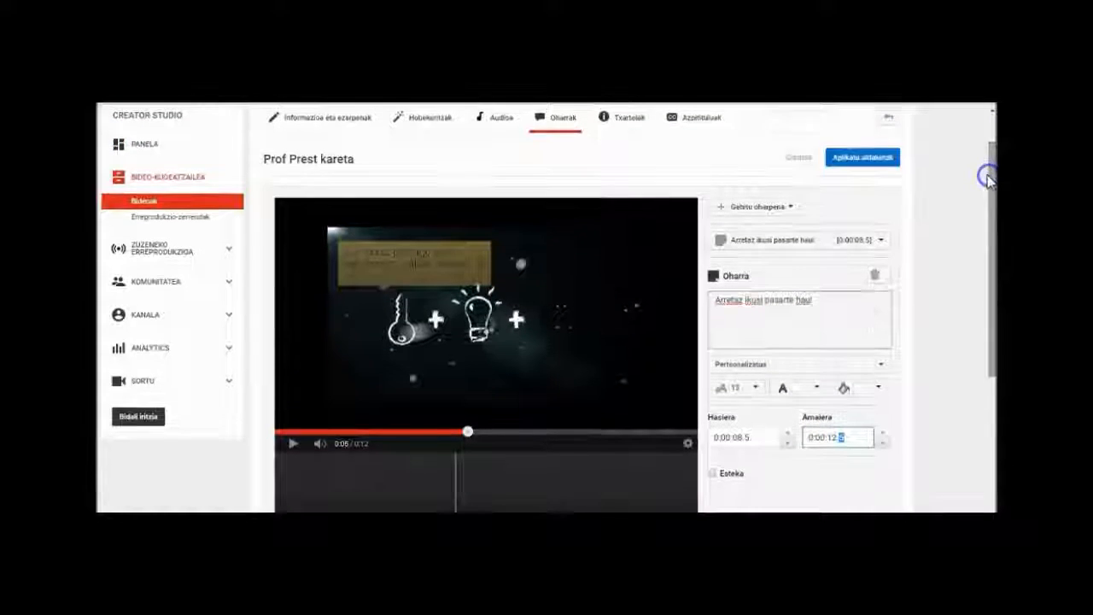
{"action": "left_click", "coordinate": [889, 160]}
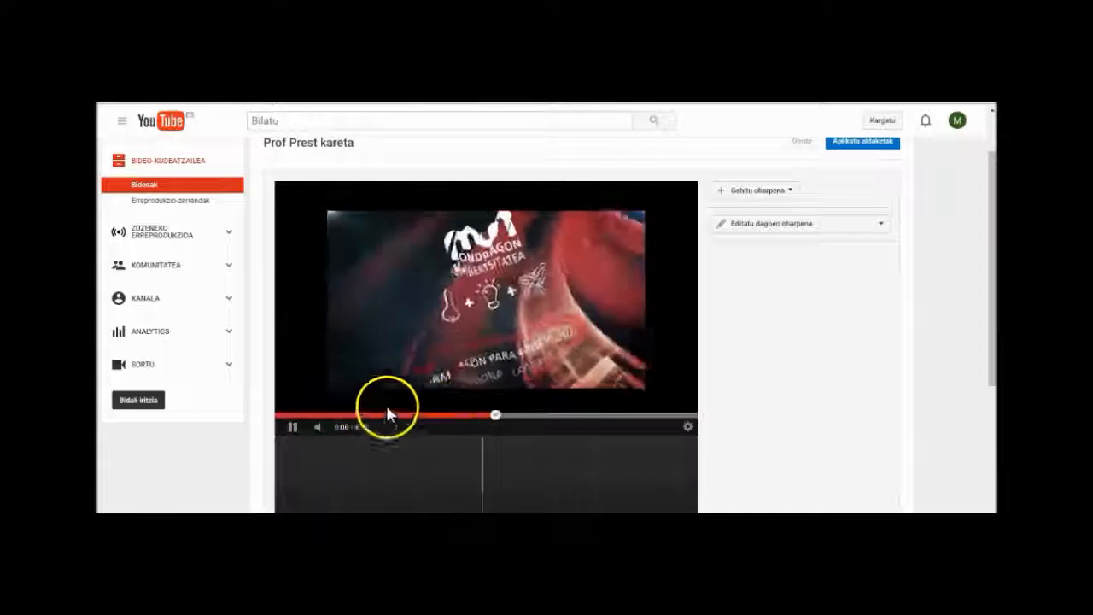
Step: Play and scrub through the video to check when the linked bubble and the note appear
{"action": "left_click", "coordinate": [293, 427]}
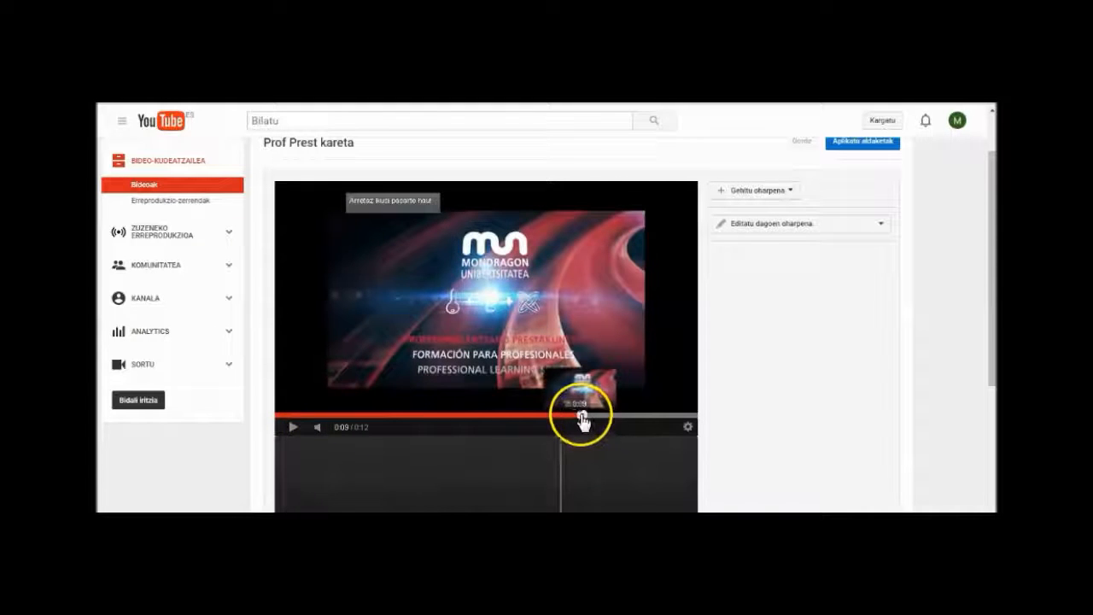
{"action": "left_click_drag", "start_coordinate": [580, 419], "coordinate": [416, 395]}
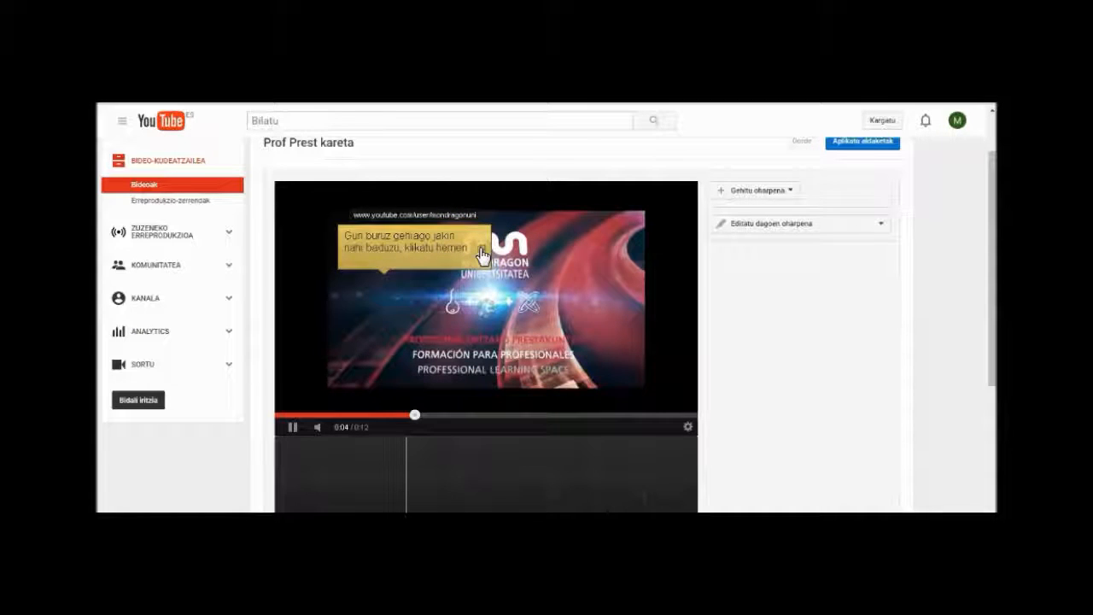
{"action": "left_click", "coordinate": [443, 389]}
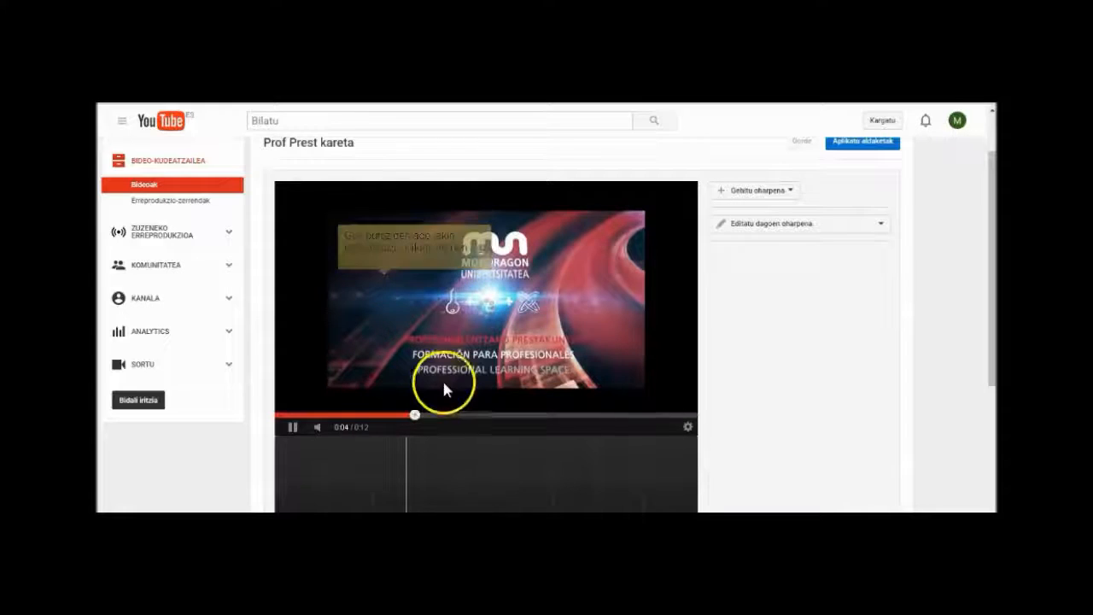
{"action": "left_click", "coordinate": [417, 415]}
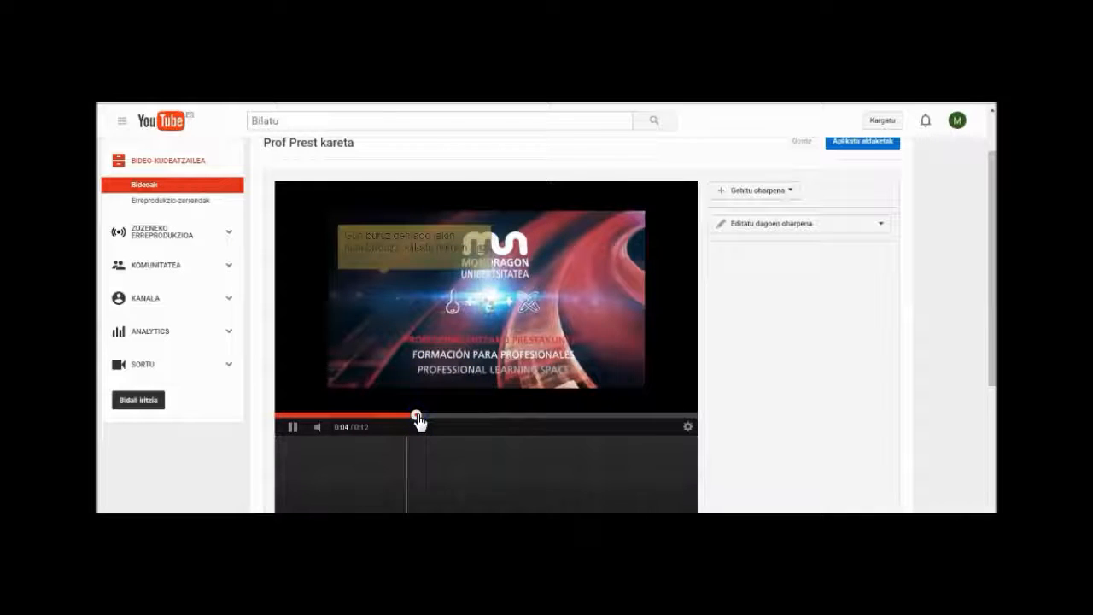
{"action": "left_click_drag", "start_coordinate": [420, 421], "coordinate": [622, 422]}
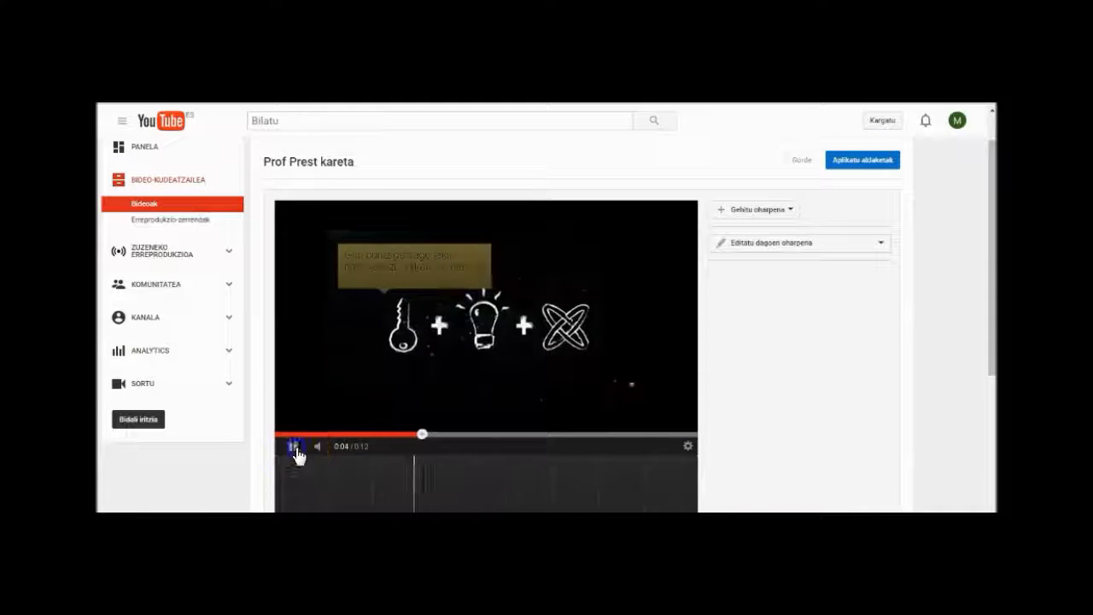
{"action": "left_click", "coordinate": [294, 448]}
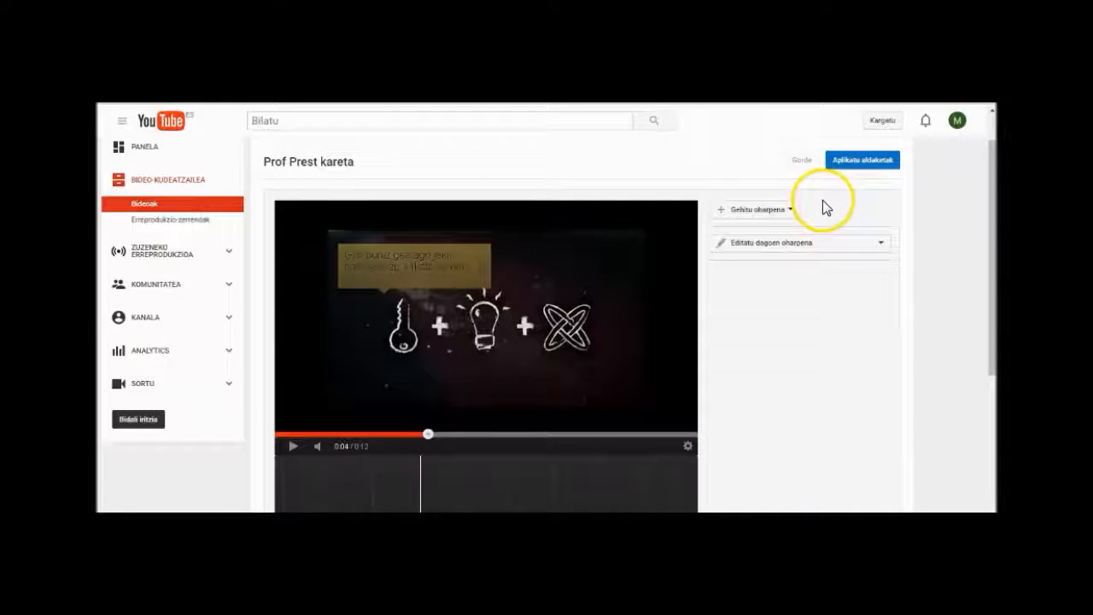
Step: Add a title annotation (Izenburua) reading "Formazio pilula" at 0:04
{"action": "left_click", "coordinate": [794, 214]}
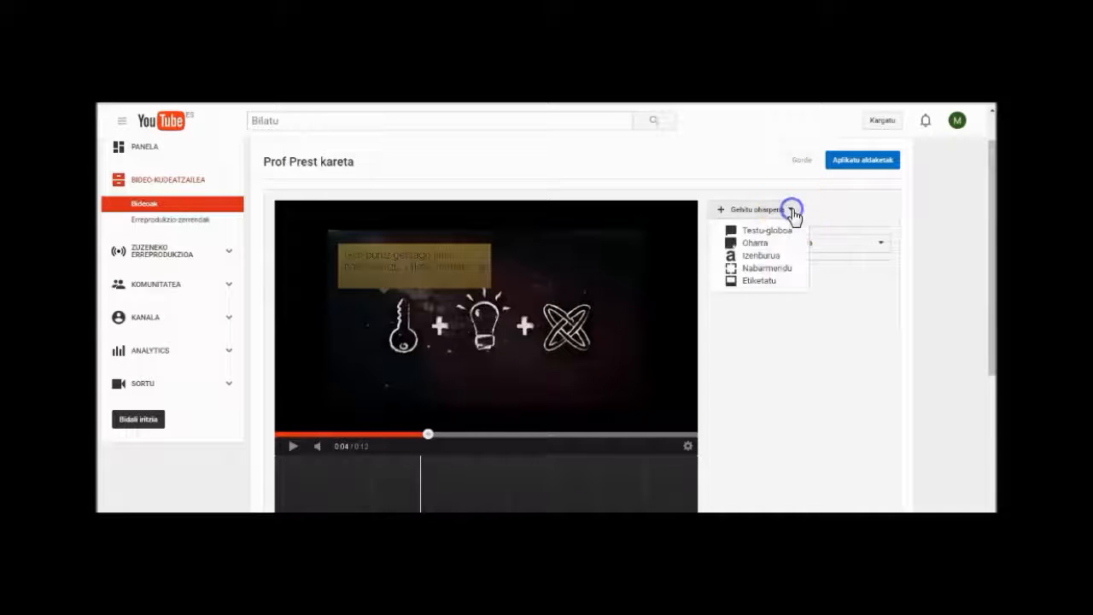
{"action": "left_click", "coordinate": [758, 257]}
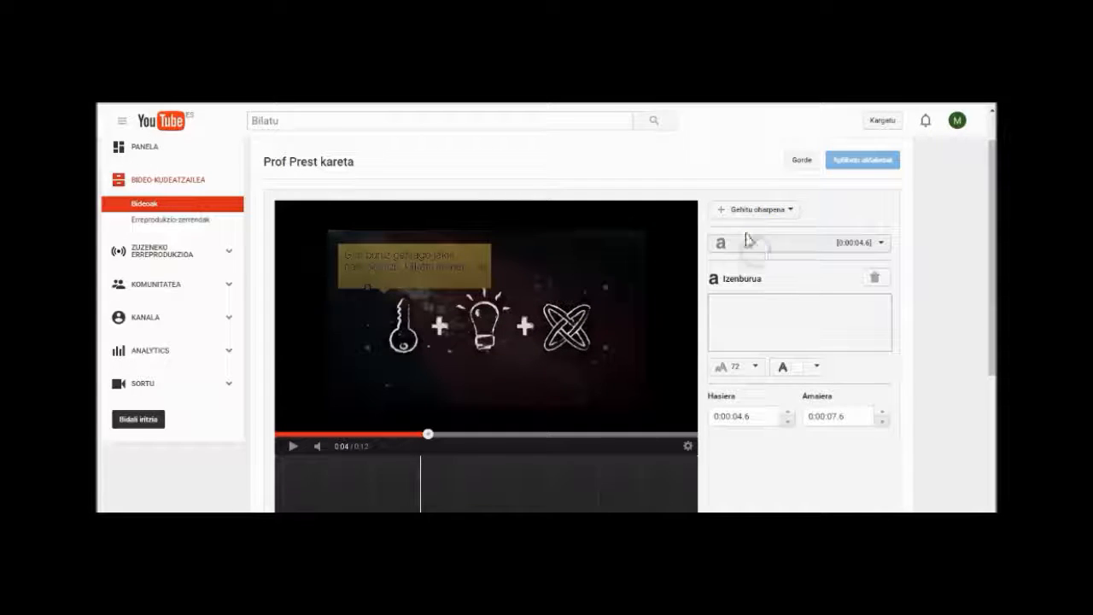
{"action": "left_click", "coordinate": [727, 310]}
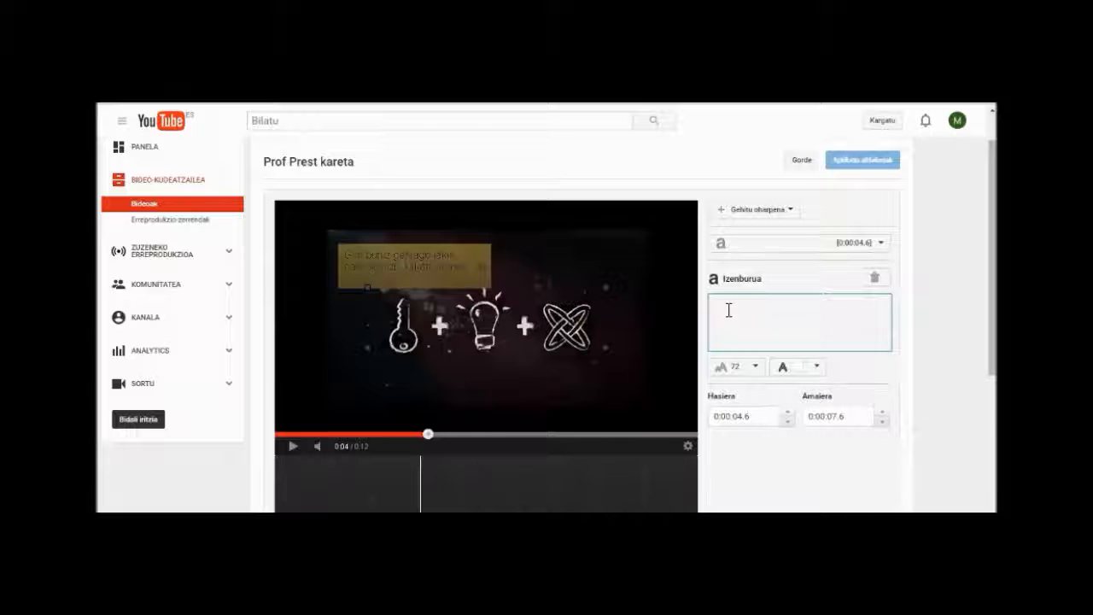
{"action": "type", "text": "Formazio"}
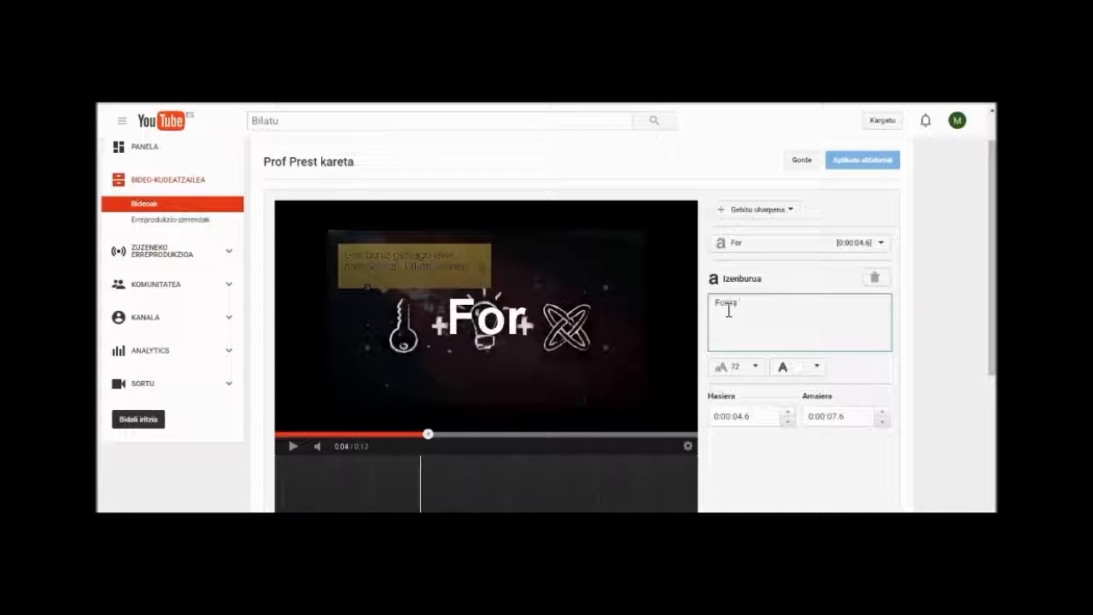
{"action": "type", "text": " pilula"}
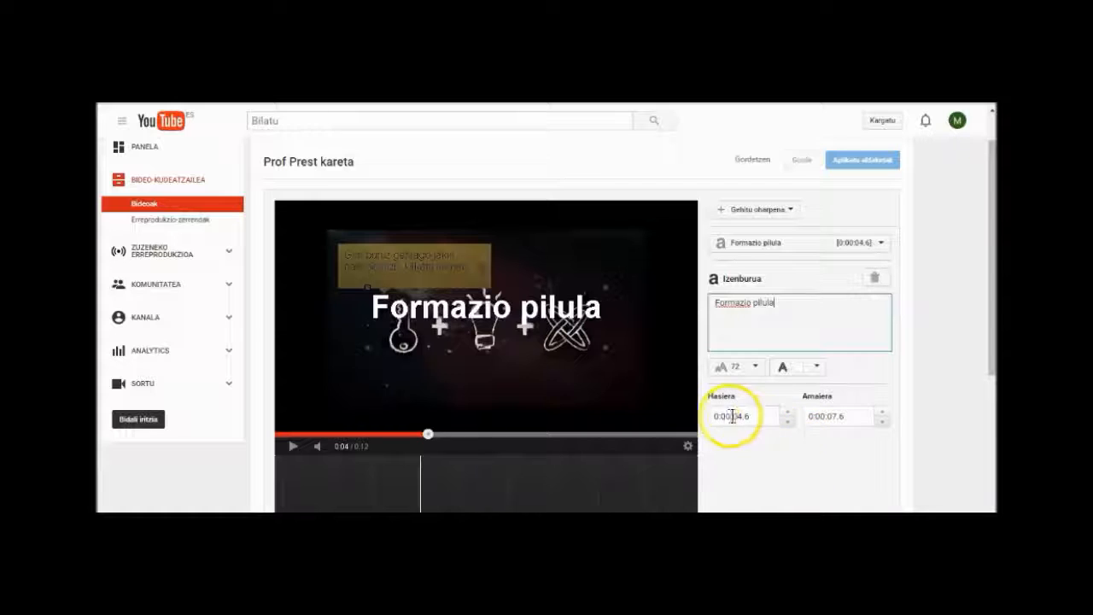
{"action": "left_click", "coordinate": [813, 416]}
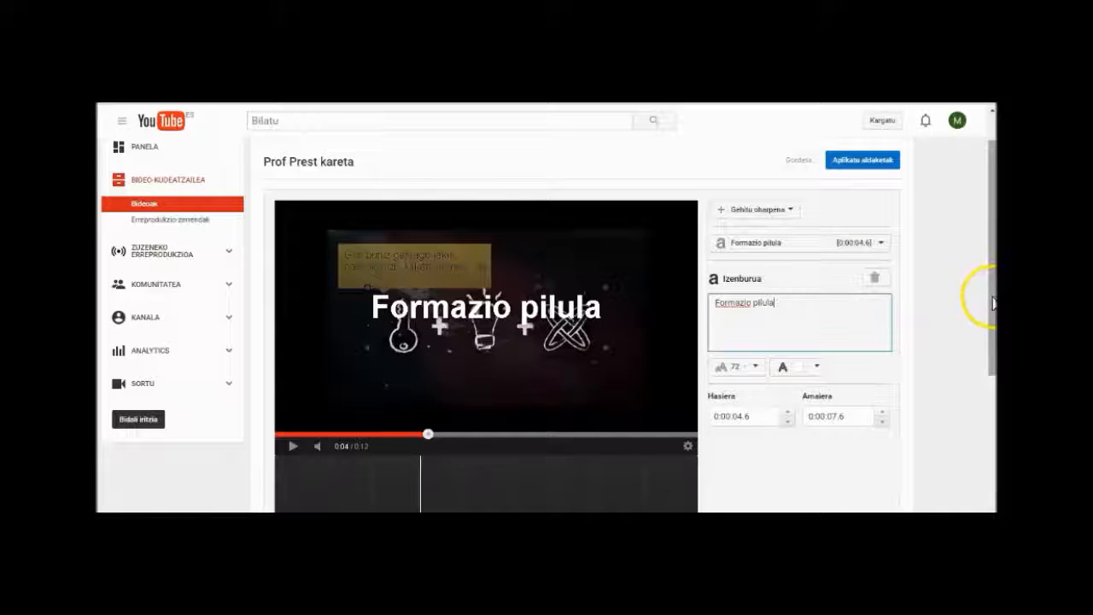
Step: Select the note "Arretaz ikusi pasarte hau!" on the timeline and delete it
{"action": "left_click_drag", "start_coordinate": [993, 304], "coordinate": [991, 427]}
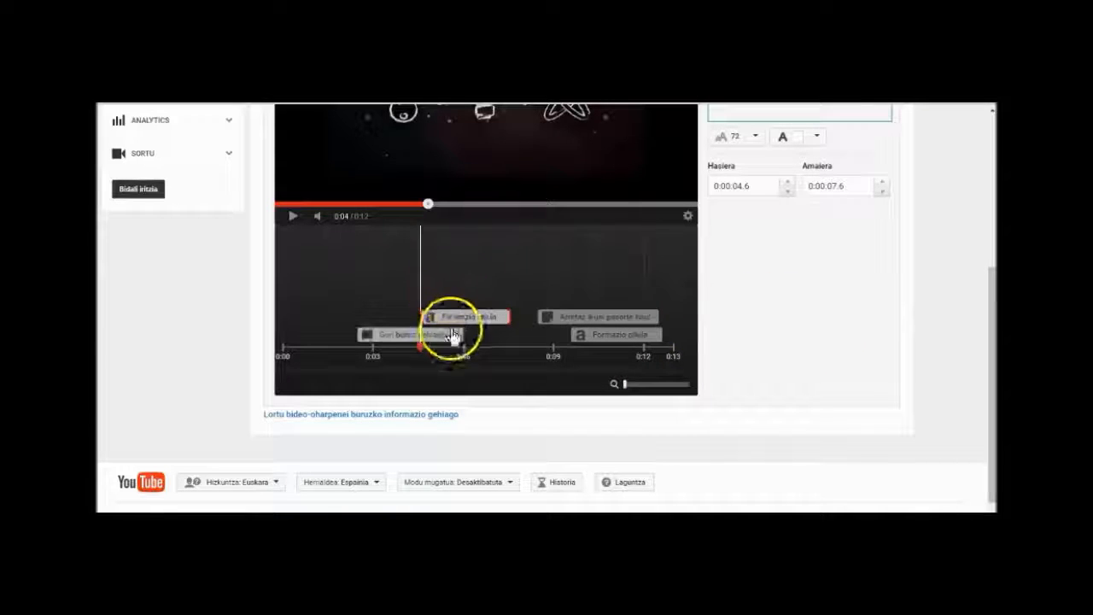
{"action": "left_click", "coordinate": [626, 321]}
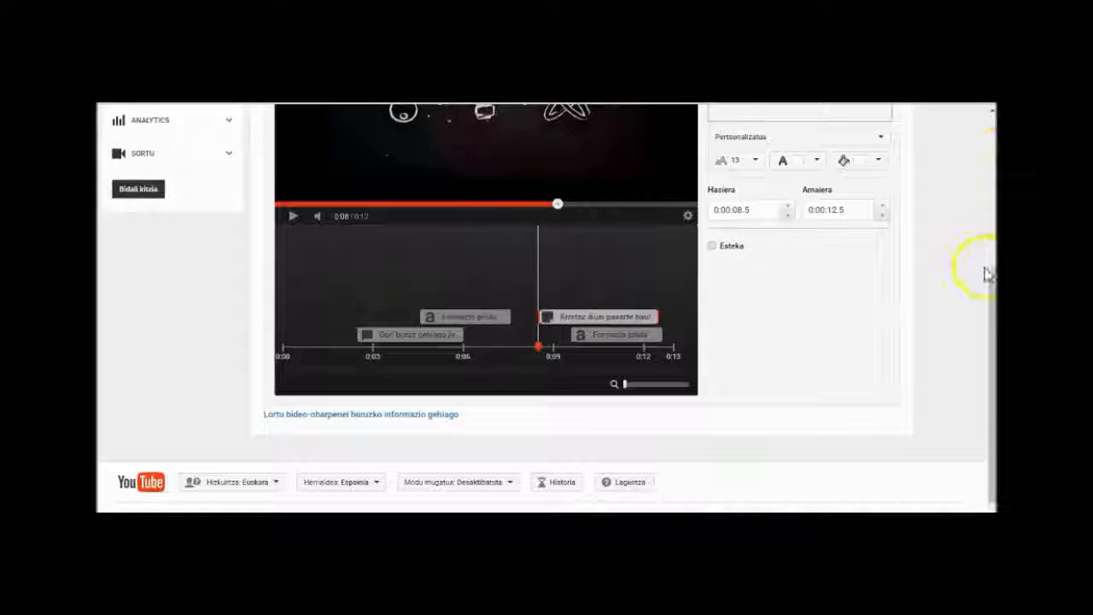
{"action": "left_click_drag", "start_coordinate": [994, 298], "coordinate": [991, 162]}
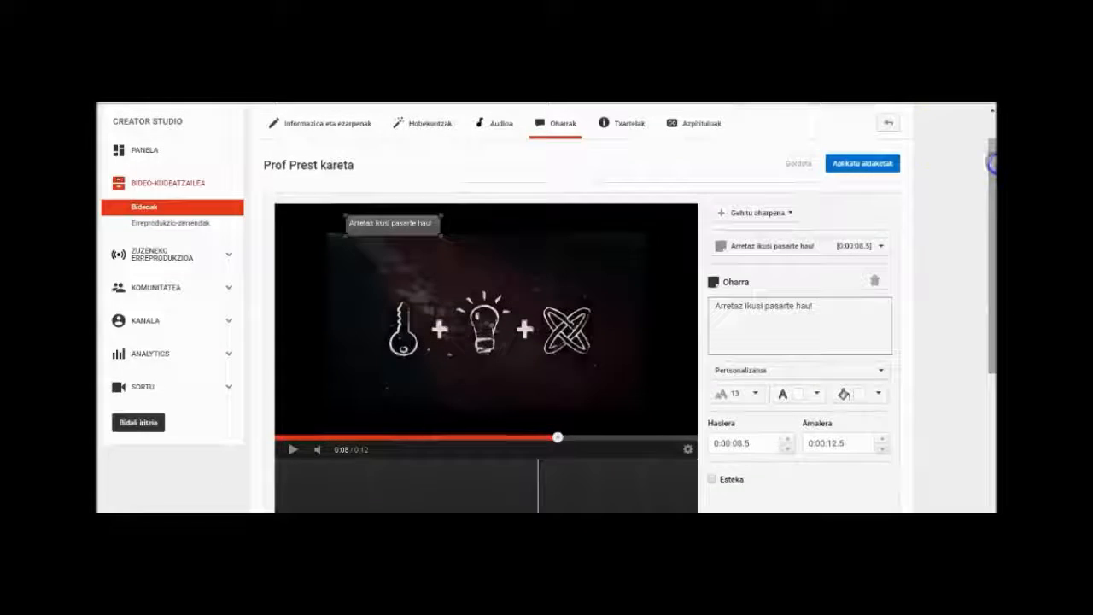
{"action": "left_click", "coordinate": [876, 284]}
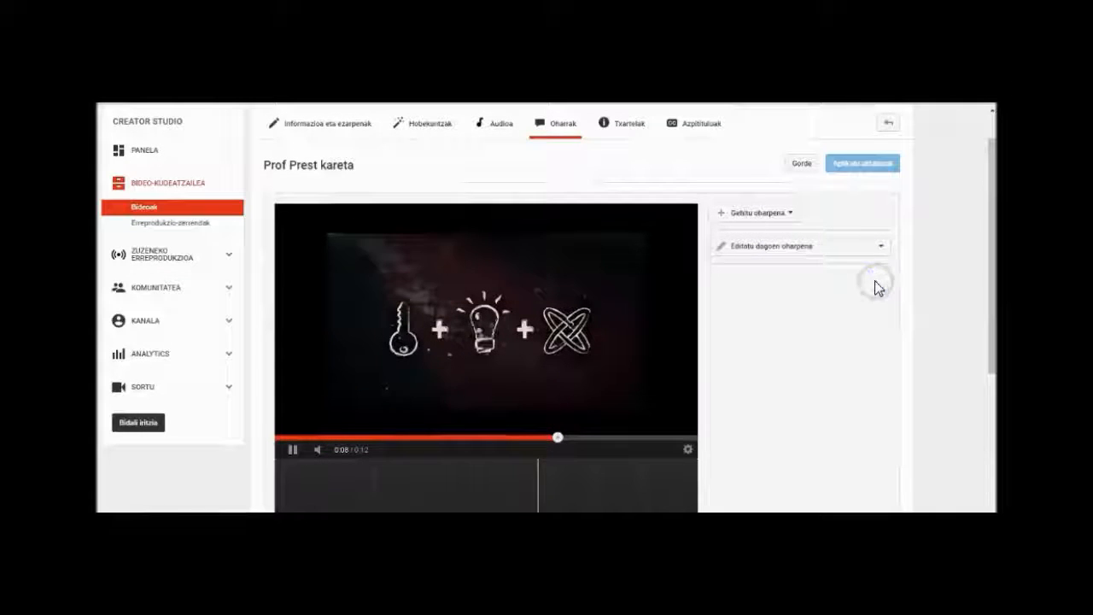
Step: Open the watch page of the video "Prof Prest kareta" and pause its playback
{"action": "mouse_move", "coordinate": [992, 286]}
{"action": "left_mouse_down"}
{"action": "mouse_move", "coordinate": [990, 346]}
{"action": "mouse_move", "coordinate": [988, 273]}
{"action": "left_mouse_up"}
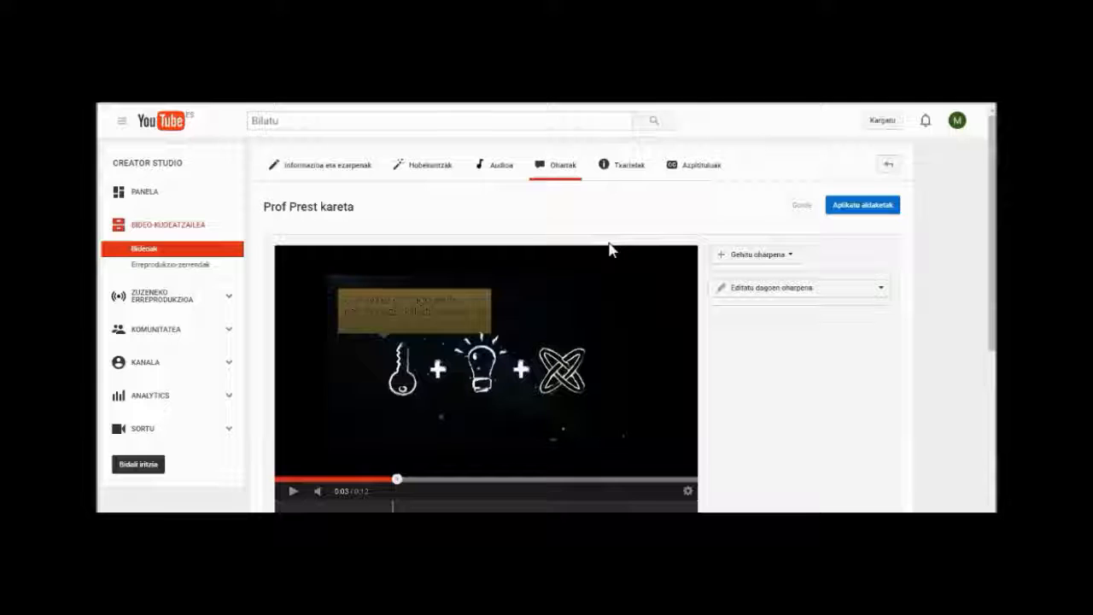
{"action": "left_click", "coordinate": [341, 208]}
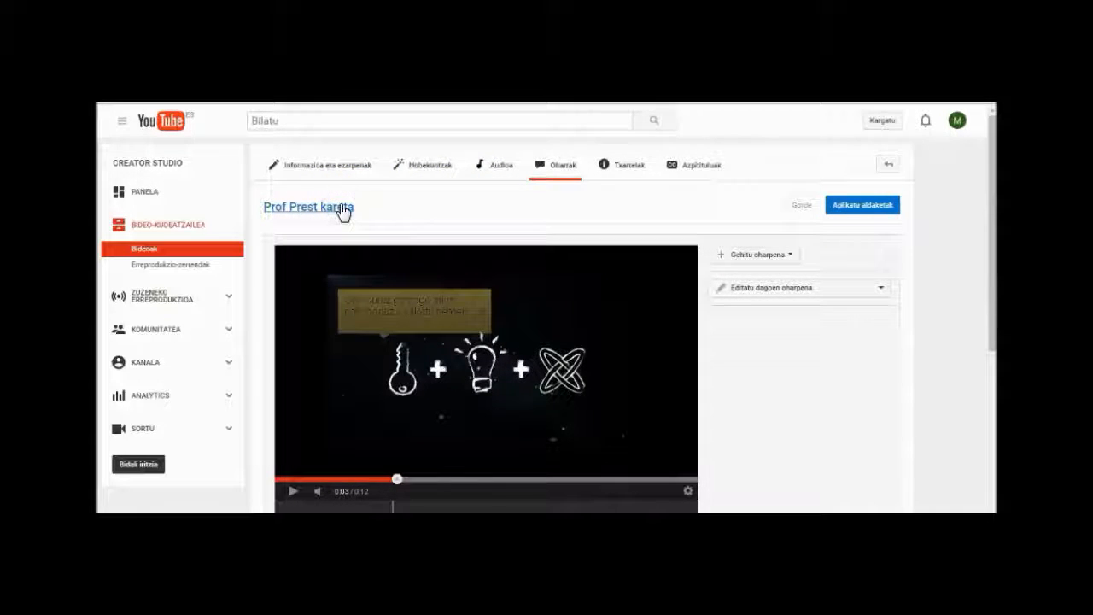
{"action": "left_click", "coordinate": [201, 193]}
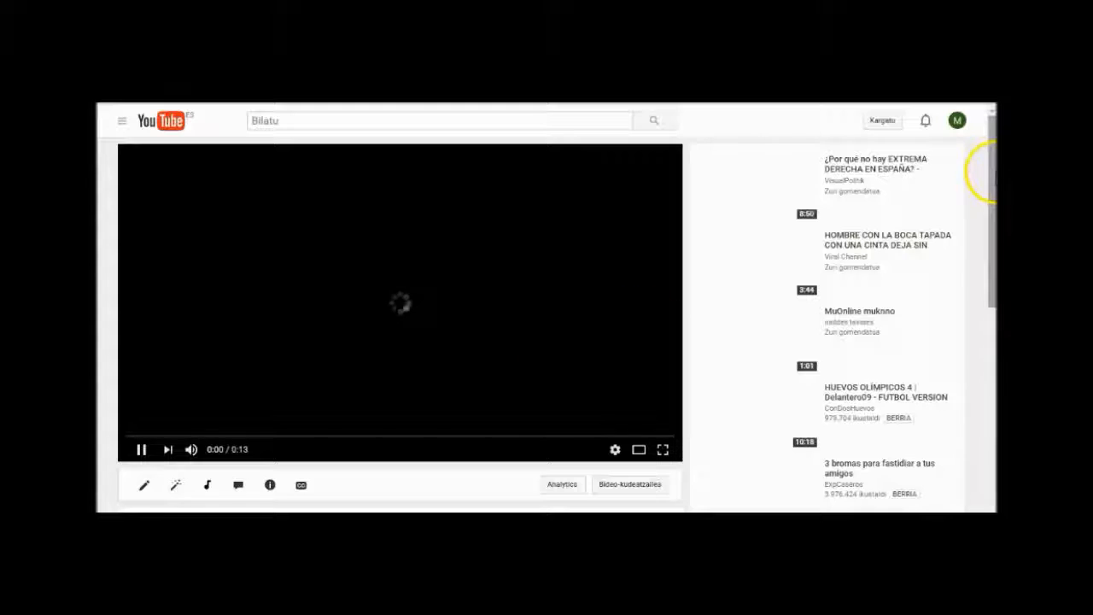
{"action": "left_click_drag", "start_coordinate": [992, 178], "coordinate": [988, 253]}
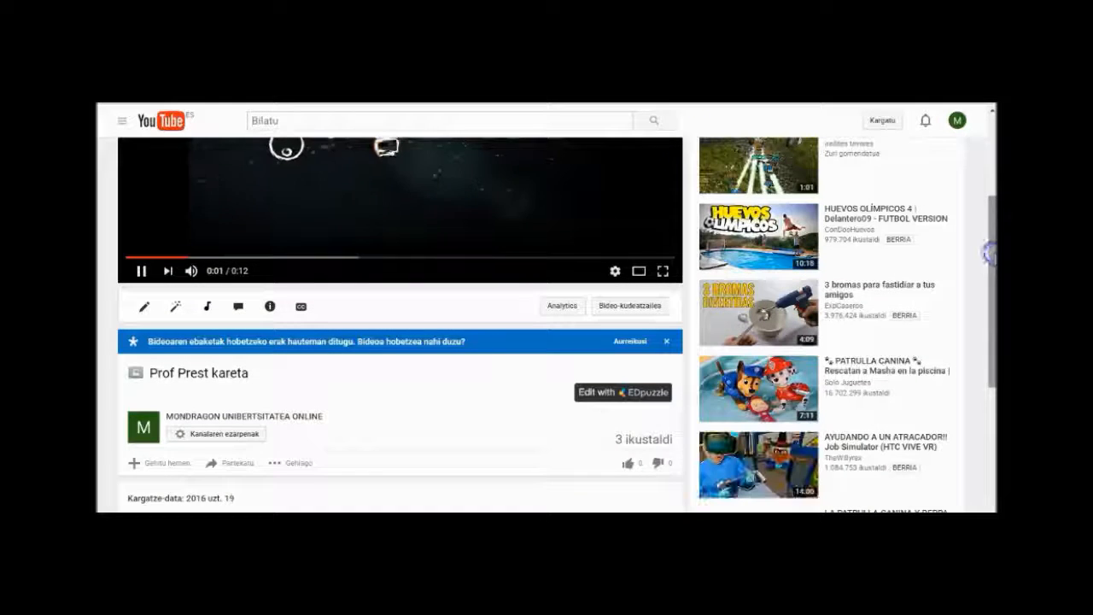
{"action": "left_click", "coordinate": [146, 271]}
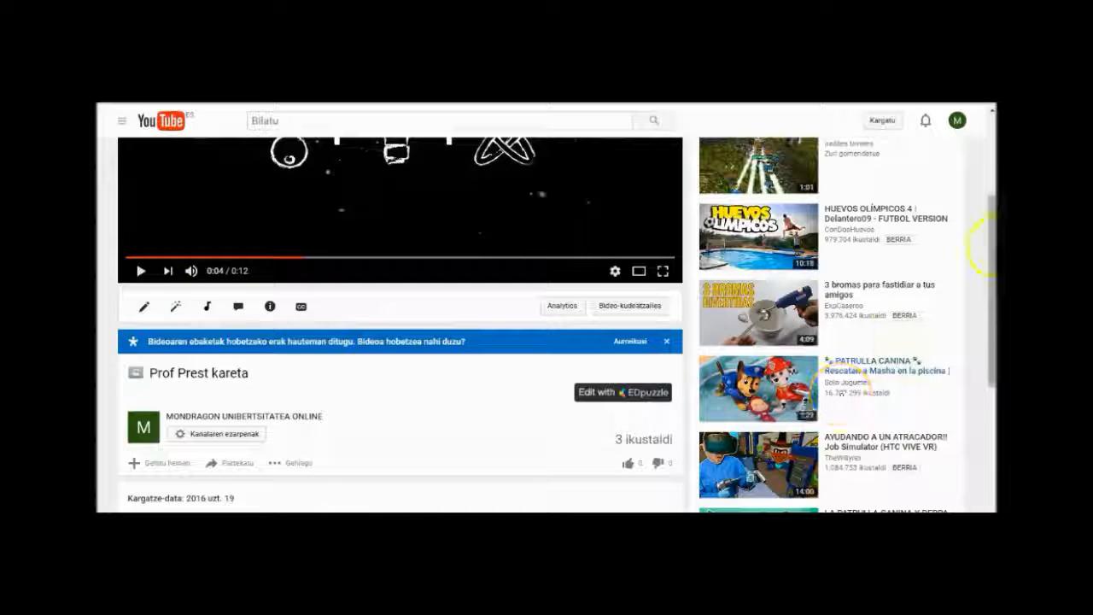
Step: Open the video's sharing options (Partekatu) and display its embed code (Kapsulatu)
{"action": "left_click_drag", "start_coordinate": [988, 247], "coordinate": [987, 295]}
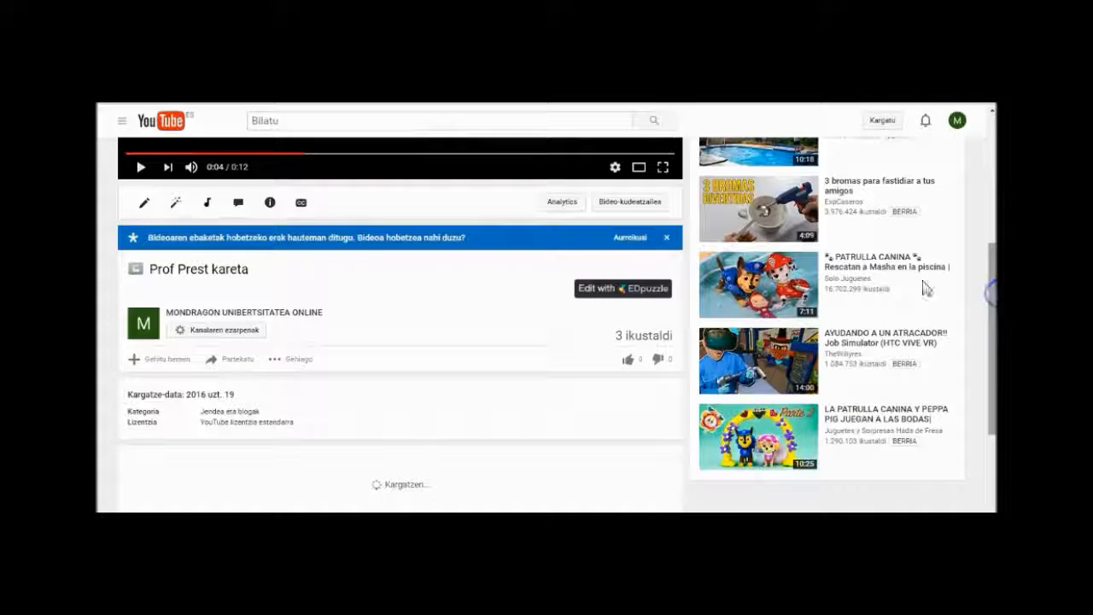
{"action": "left_click", "coordinate": [239, 363]}
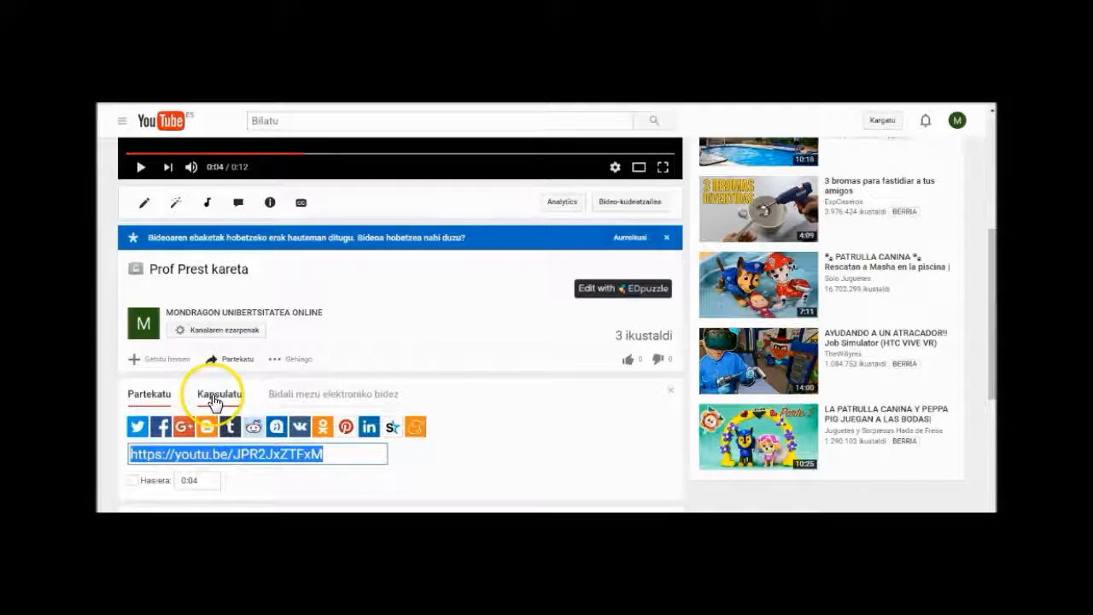
{"action": "left_click", "coordinate": [215, 397]}
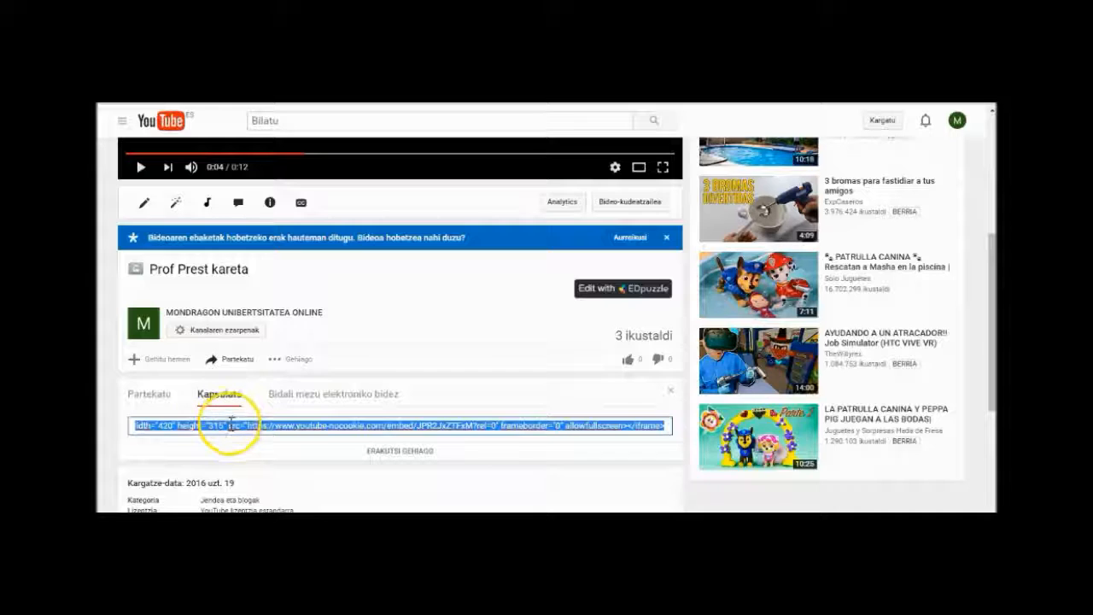